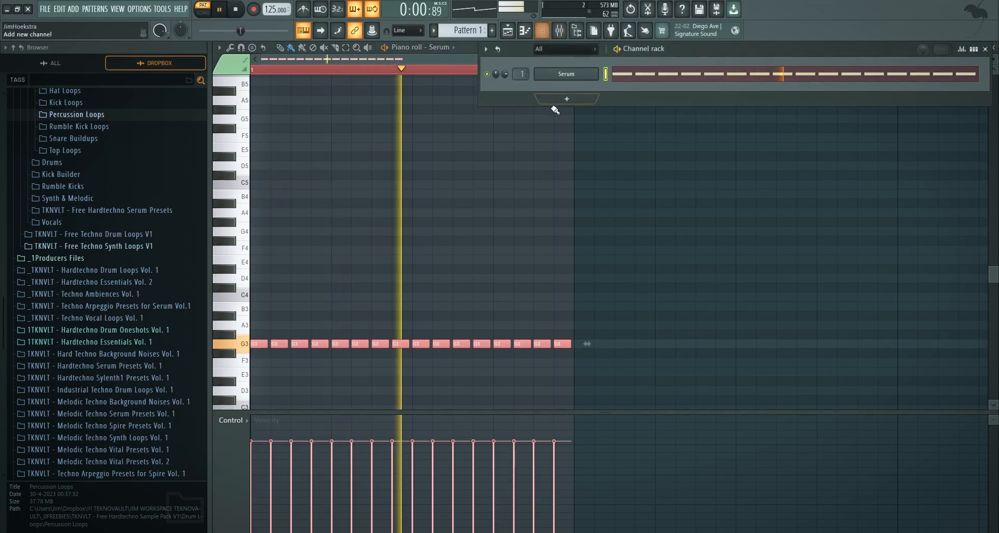
# - Open the Serum synth, enable mono and legato voicing, and set oscillator A's octave to -1 while auditioning the pattern
pyautogui.click(566, 75)
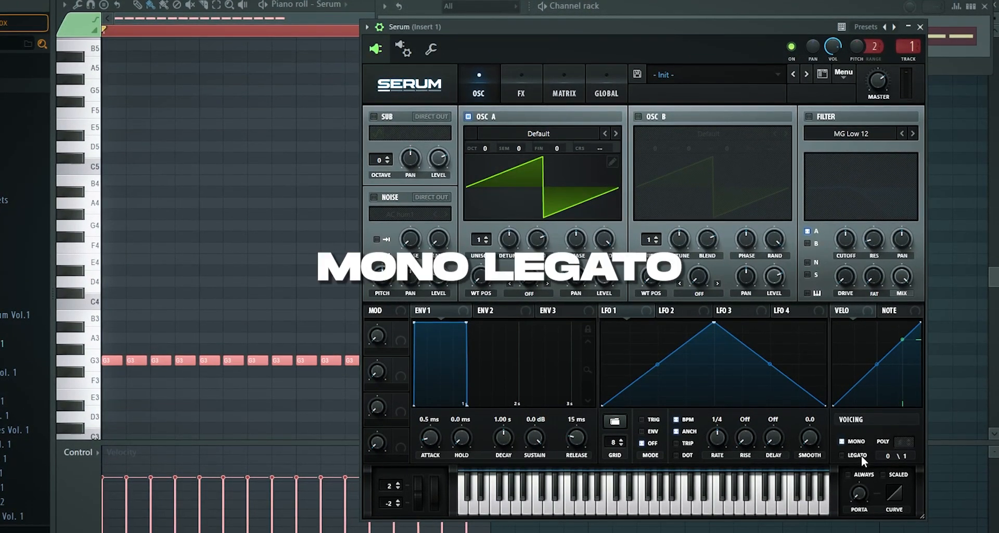
pyautogui.moveTo(860, 493)
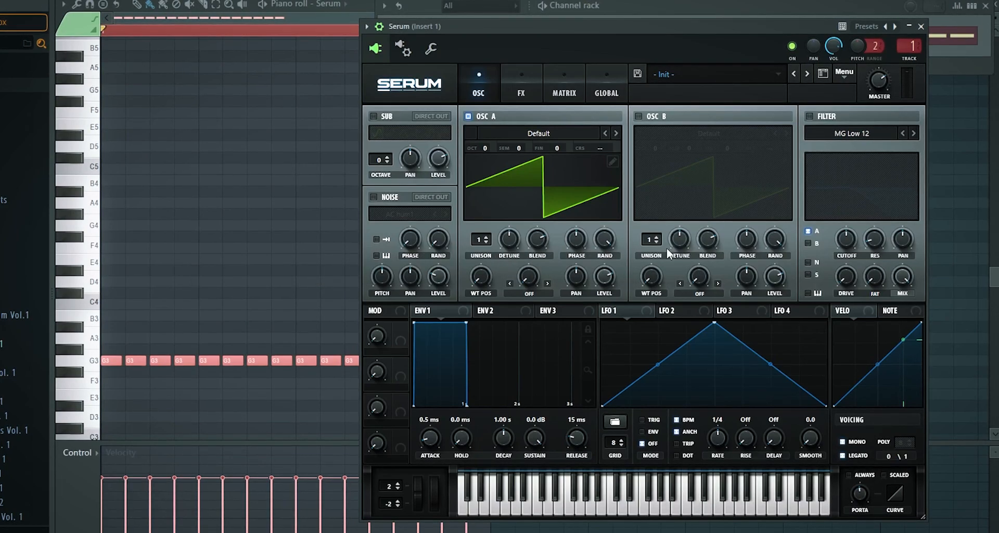
pyautogui.scroll(-1, 487, 148)
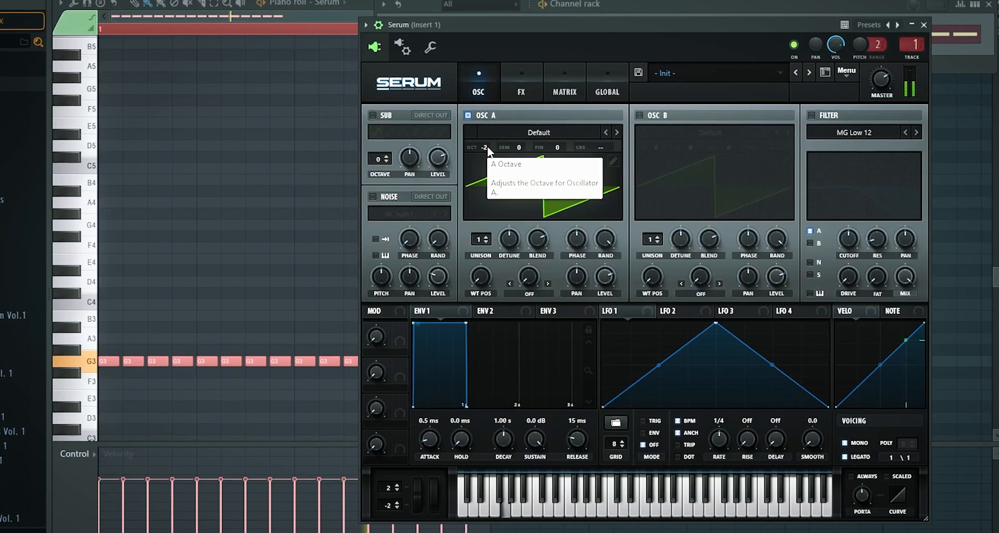
pyautogui.press('space')
pyautogui.scroll(-1, 489, 147)
pyautogui.press('space')
pyautogui.scroll(1, 489, 148)
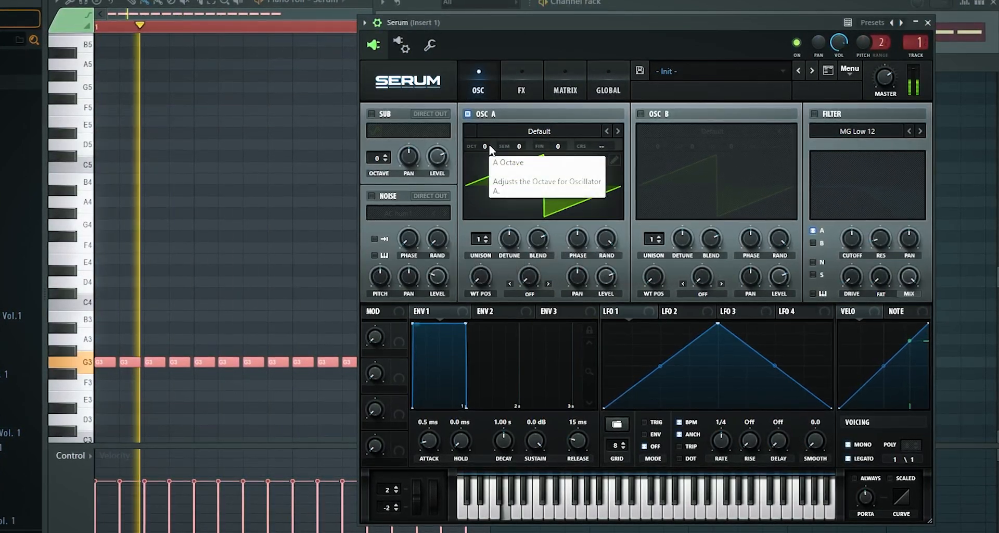
# - Set envelope 2 to 301 ms decay and 0% sustain, and enable the MG Low 12 filter with cutoff at about 68 Hz
pyautogui.click(478, 311)
pyautogui.moveTo(465, 323); pyautogui.dragTo(419, 411)
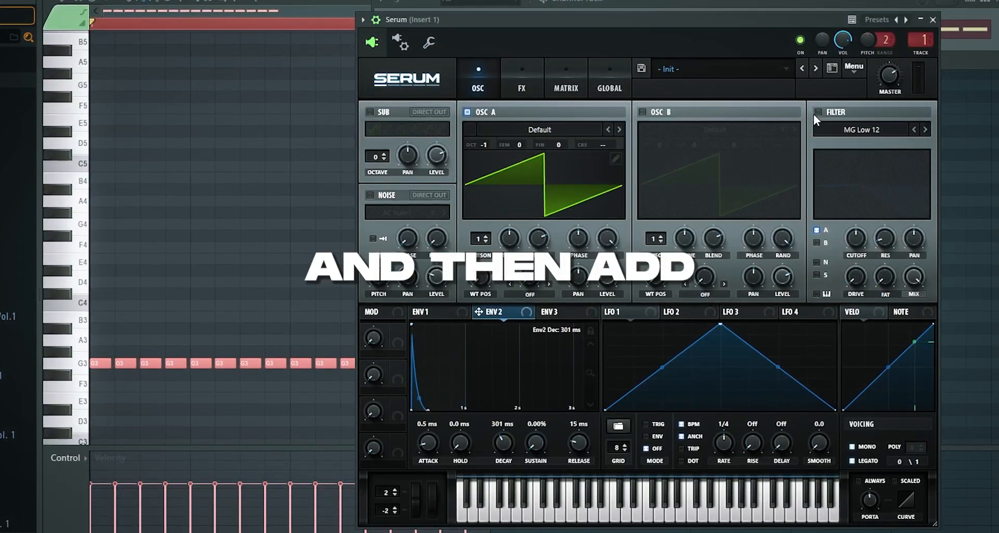
pyautogui.click(816, 113)
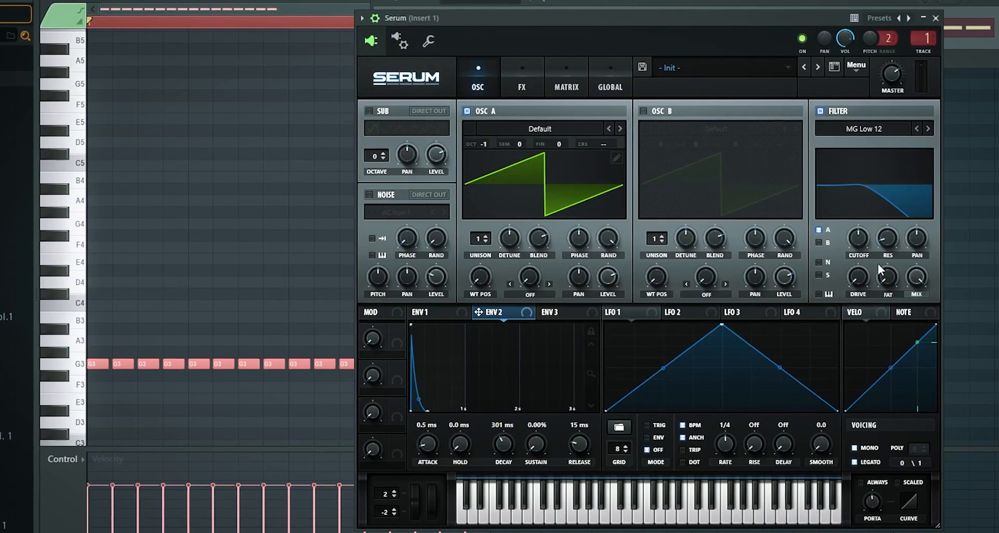
pyautogui.moveTo(856, 237); pyautogui.dragTo(857, 270)
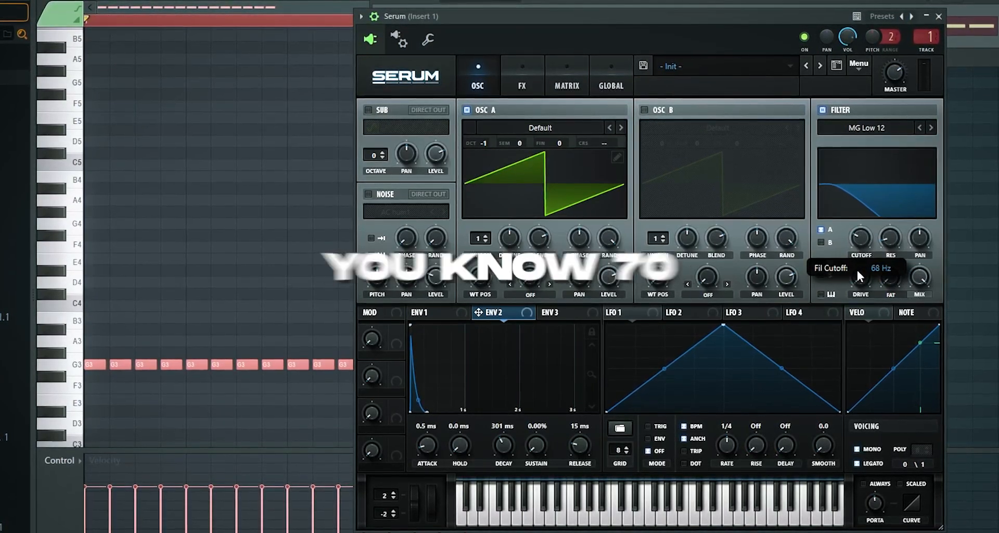
# - Assign envelope 2 to the filter cutoff with a modulation amount of about 50 and audition the sound
pyautogui.moveTo(868, 237); pyautogui.dragTo(856, 213)
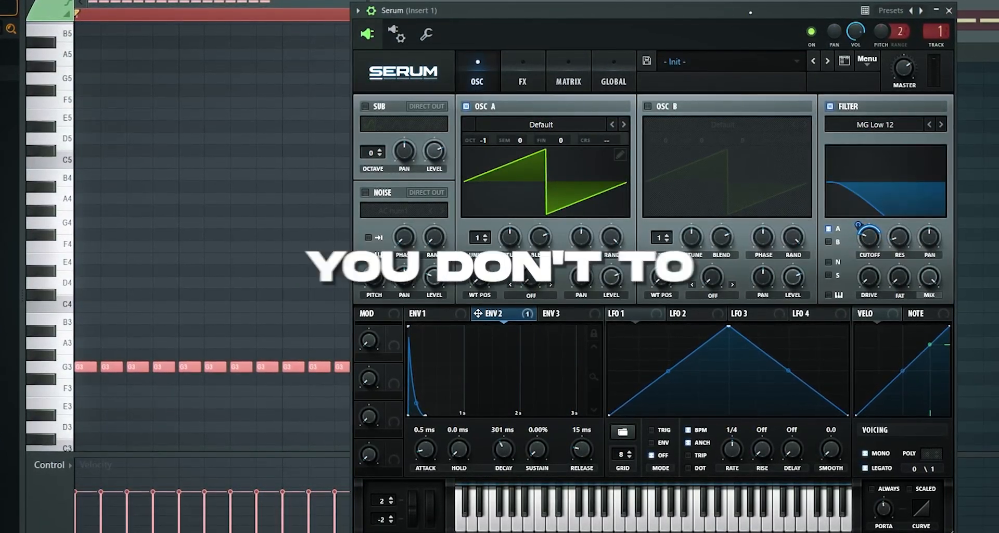
pyautogui.press('space')
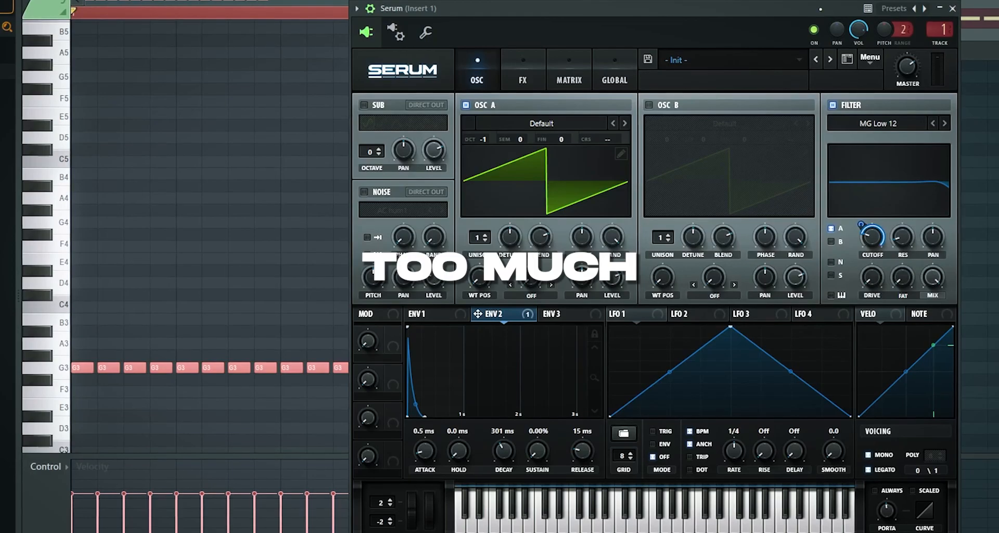
pyautogui.press('space')
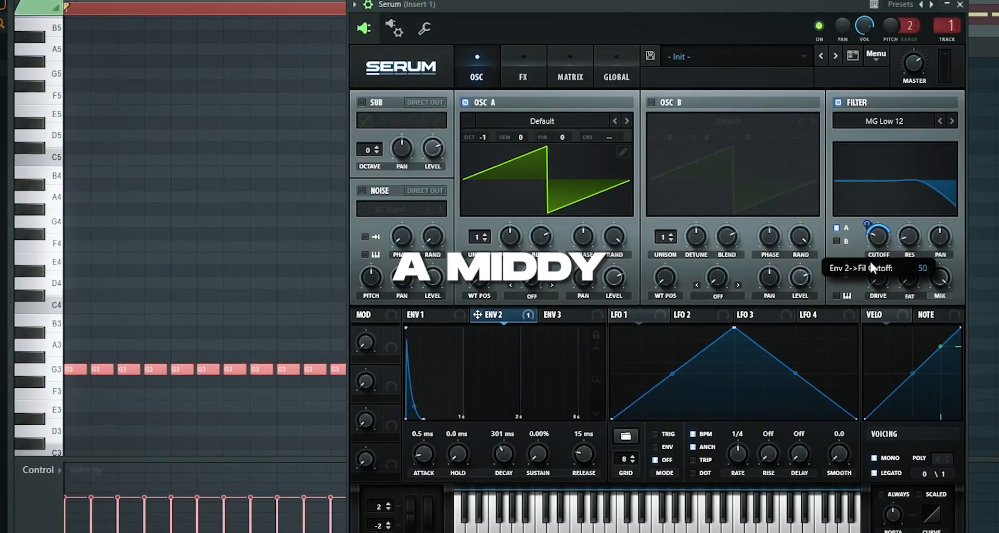
pyautogui.press('space')
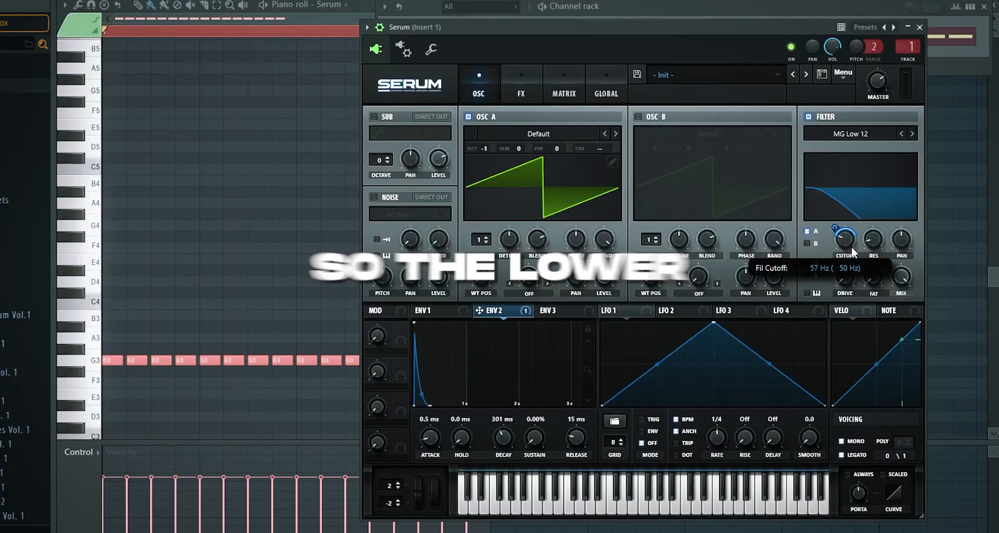
# - Fine-tune the filter cutoff and its envelope 2 modulation while auditioning the pattern
pyautogui.press('space')
pyautogui.moveTo(852, 266)
pyautogui.mouseDown()
pyautogui.moveTo(851, 278)
pyautogui.moveTo(847, 235)
pyautogui.moveTo(846, 254)
pyautogui.mouseUp()
pyautogui.press('space')
pyautogui.press('space')
pyautogui.moveTo(839, 210); pyautogui.dragTo(863, 250)
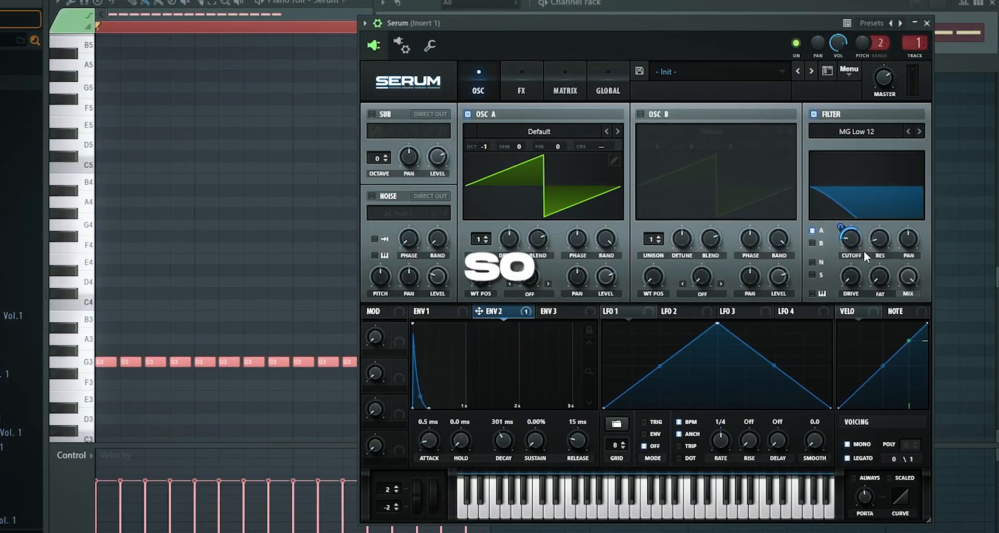
# - Steepen envelope 2's decay curve and set its decay time to 417 ms, playing the pattern to compare
pyautogui.press('space')
pyautogui.moveTo(420, 396); pyautogui.dragTo(421, 411)
pyautogui.press('space')
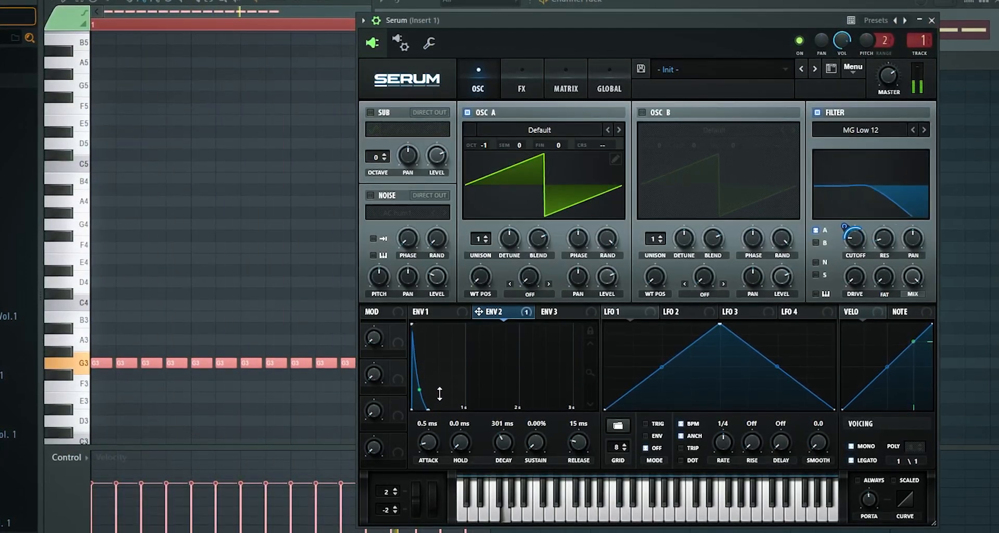
pyautogui.press('space')
pyautogui.moveTo(503, 446); pyautogui.dragTo(504, 441)
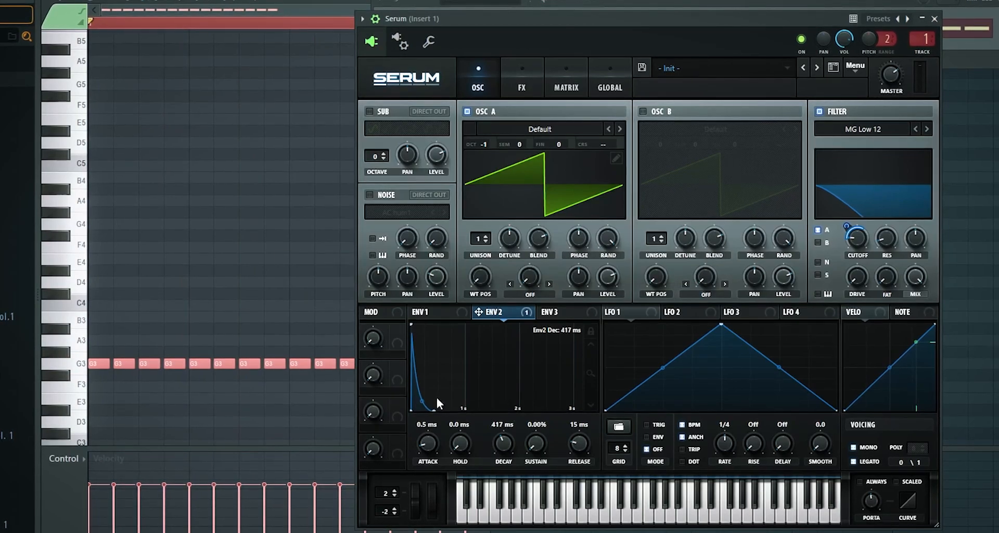
pyautogui.press('space')
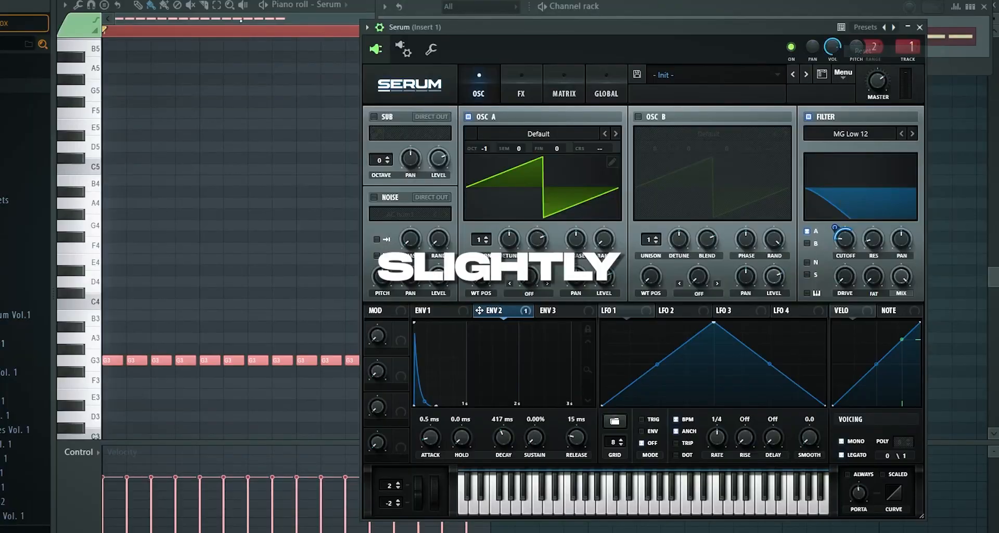
# - Shape envelope 1 with sustain at -oo dB and a decay of 344 ms
pyautogui.click(444, 311)
pyautogui.moveTo(462, 325); pyautogui.dragTo(425, 433)
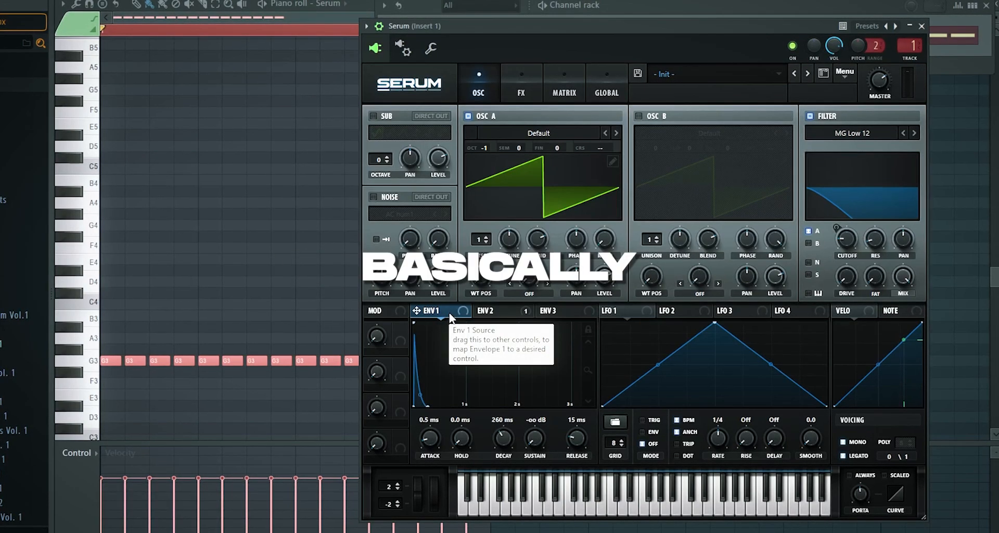
pyautogui.press('space')
pyautogui.moveTo(503, 435); pyautogui.dragTo(631, 198)
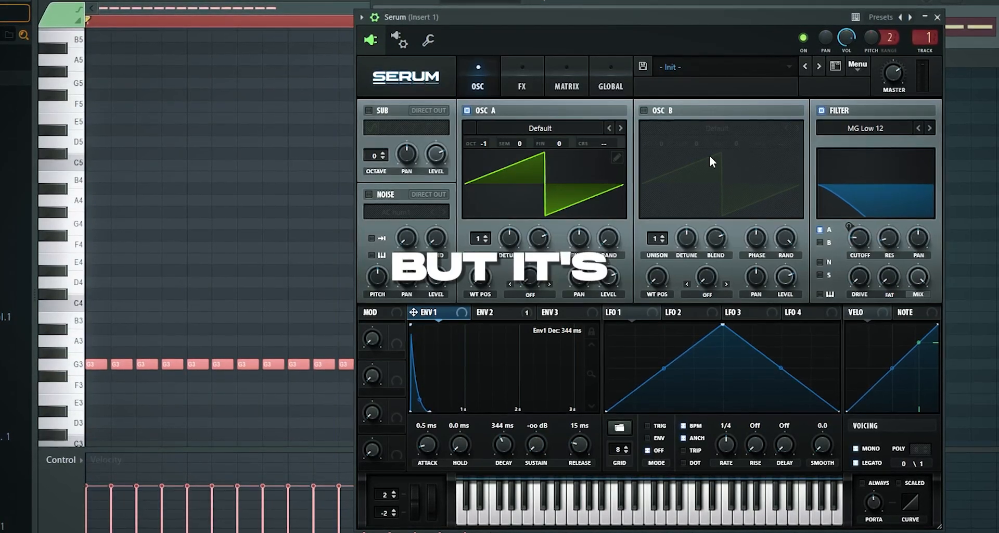
# - Play the pattern, adjust envelope 2's filter cutoff amount to about 39, and raise the filter resonance to 49%
pyautogui.click(488, 312)
pyautogui.press('space')
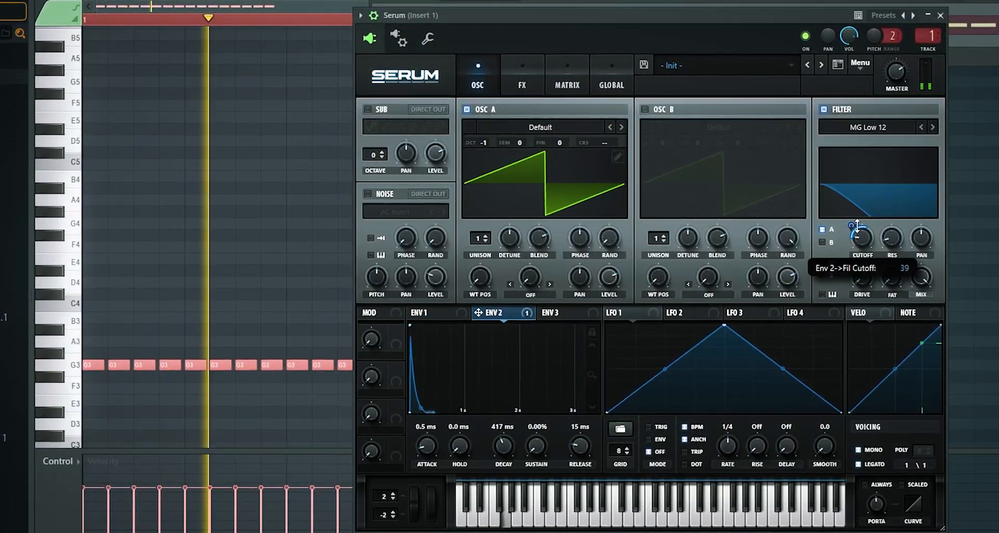
pyautogui.moveTo(901, 242); pyautogui.dragTo(907, 183)
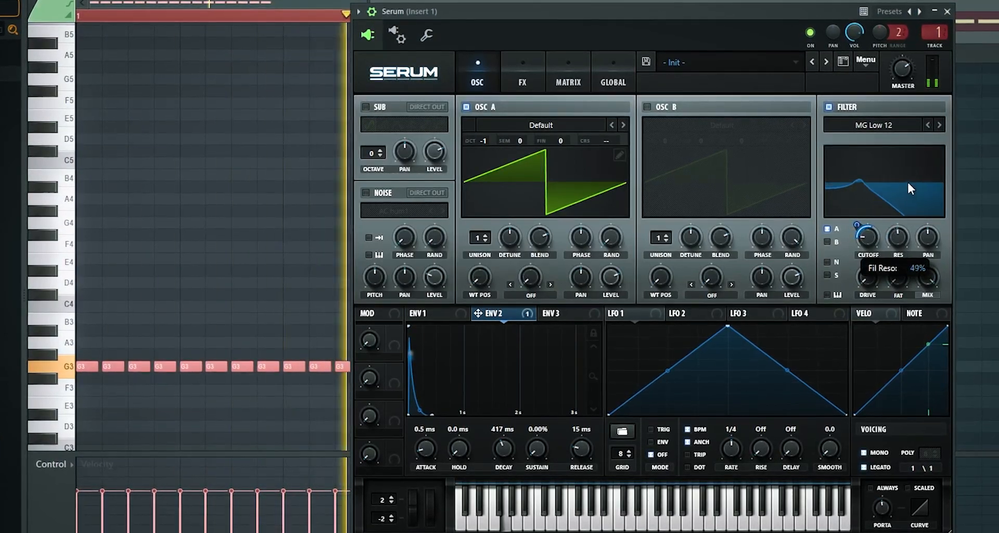
# - Add an EQ effect with a low-band peak boost at about 76 Hz, adjust its Q, and audition it
pyautogui.click(515, 79)
pyautogui.moveTo(370, 280); pyautogui.dragTo(379, 235)
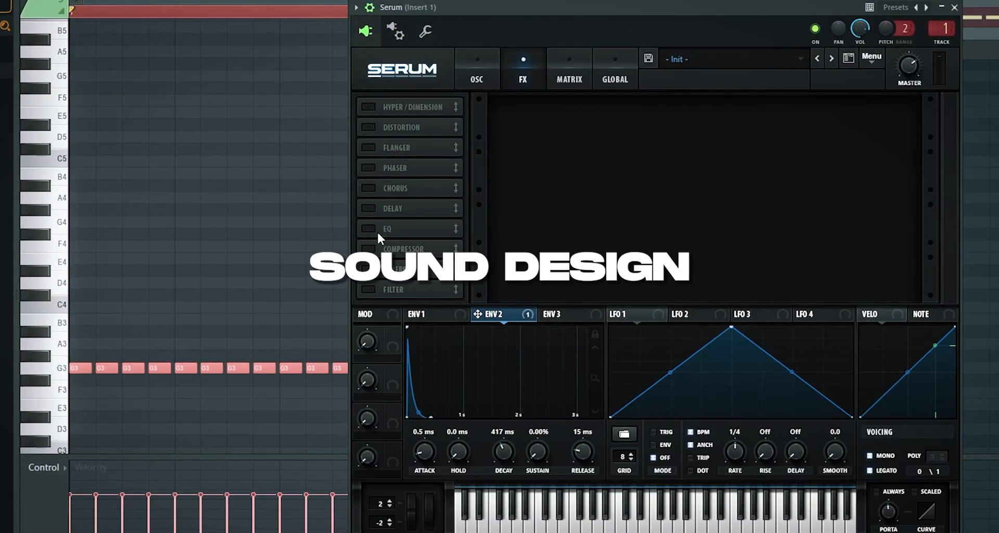
pyautogui.click(372, 229)
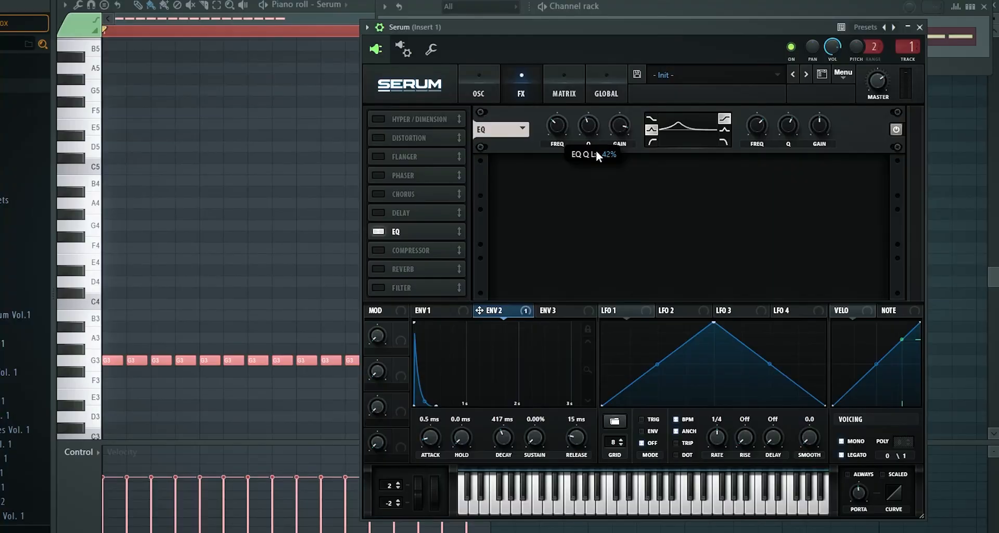
pyautogui.moveTo(597, 112); pyautogui.dragTo(597, 107)
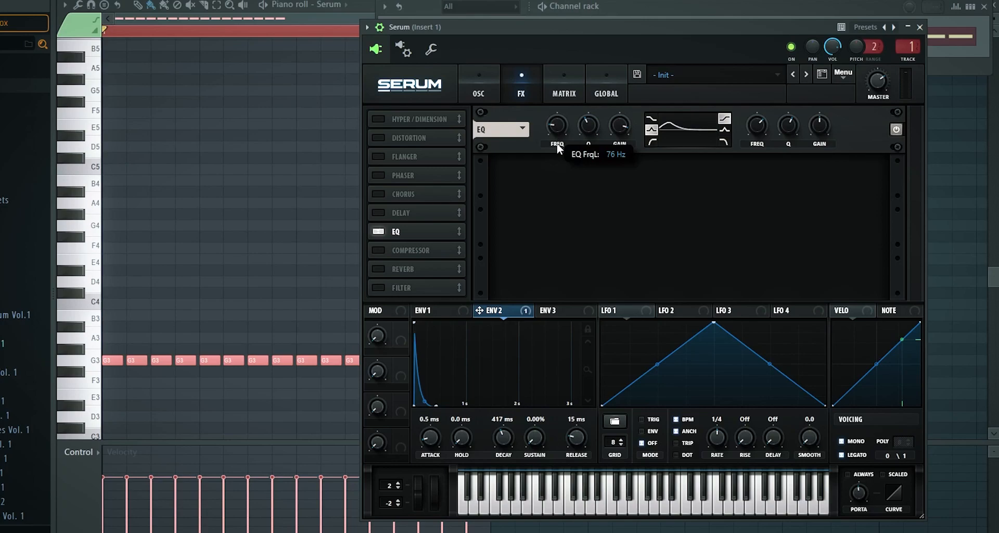
pyautogui.press('space')
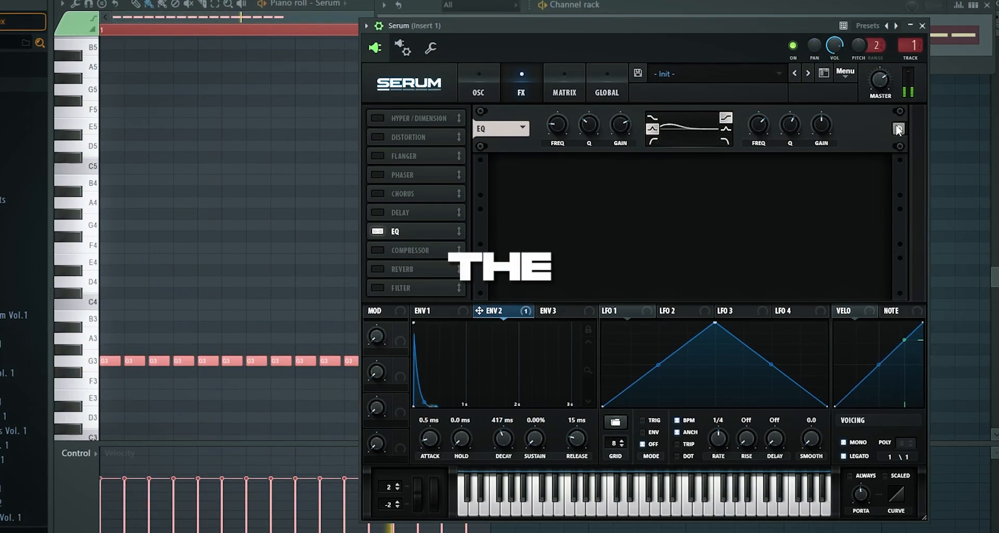
# - Add a compressor effect, adjust its threshold and attack, and set its gain to about 4.6 dB
pyautogui.click(407, 250)
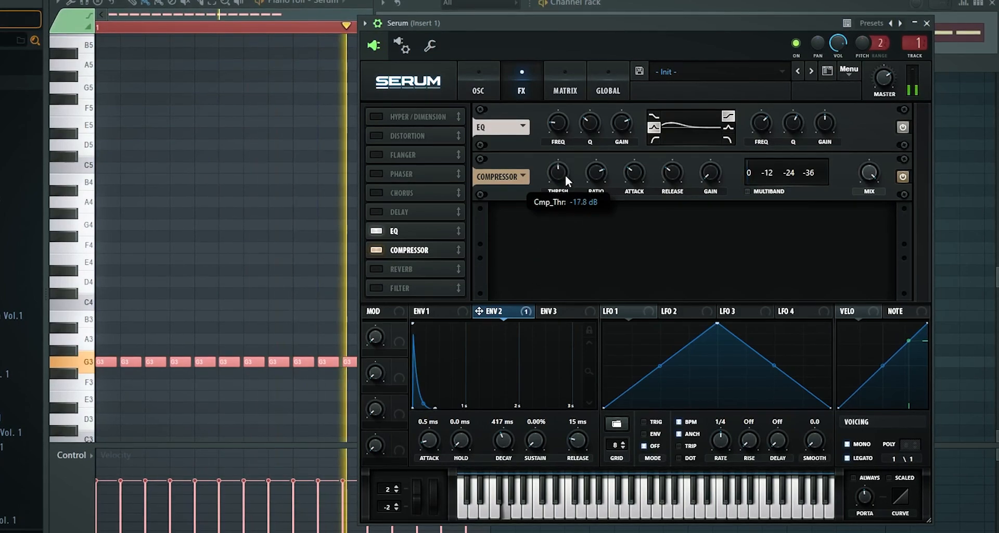
pyautogui.moveTo(565, 175)
pyautogui.mouseDown()
pyautogui.moveTo(568, 151)
pyautogui.moveTo(574, 169)
pyautogui.mouseUp()
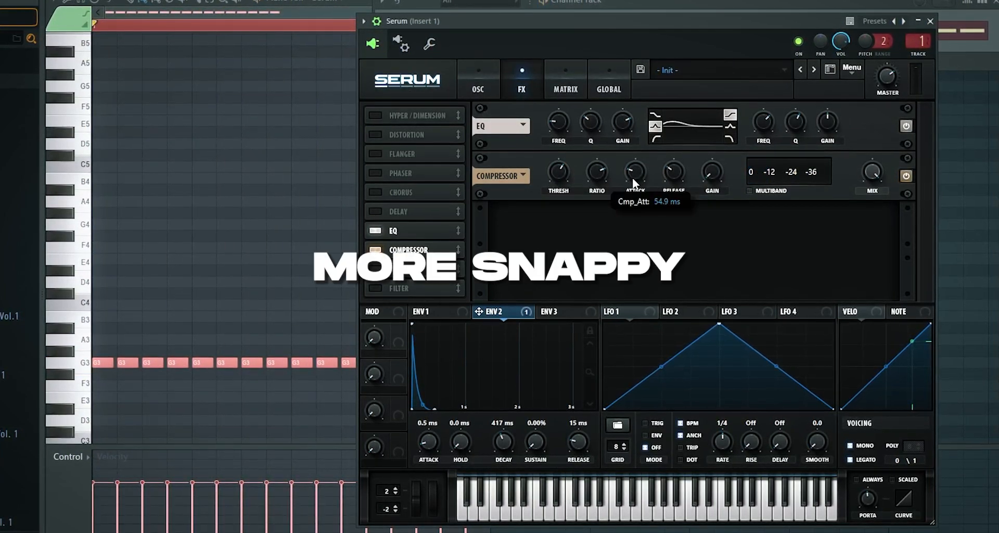
pyautogui.moveTo(633, 183); pyautogui.dragTo(715, 158)
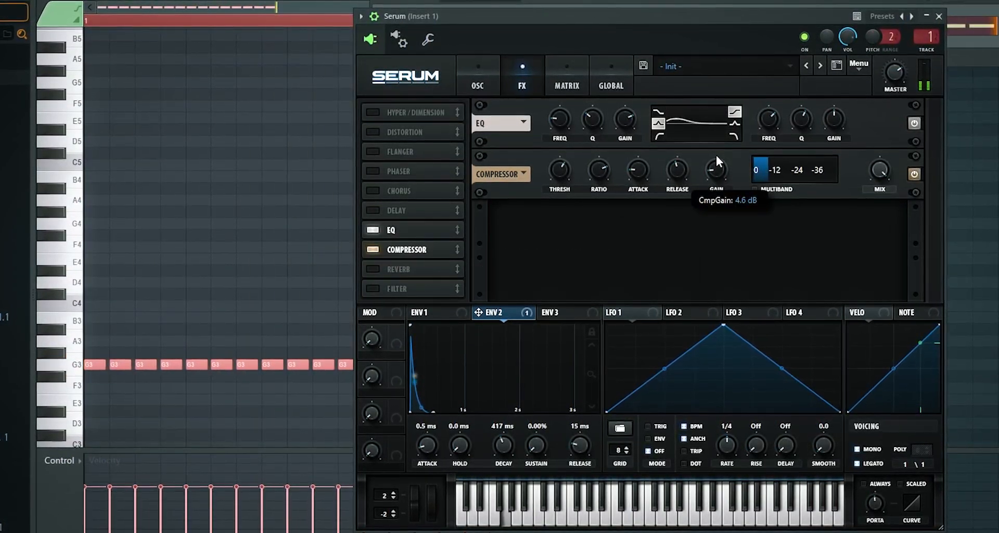
# - Add a distortion effect after the compressor, set its type to SoftClip and its drive to about 94%, and audition it
pyautogui.click(376, 129)
pyautogui.moveTo(376, 130); pyautogui.dragTo(443, 252)
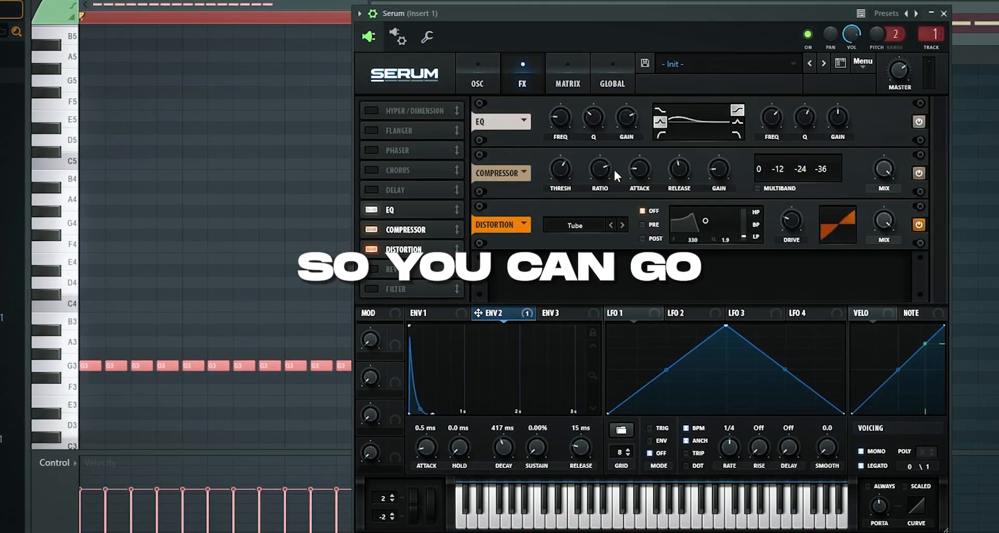
pyautogui.click(580, 226)
pyautogui.click(594, 250)
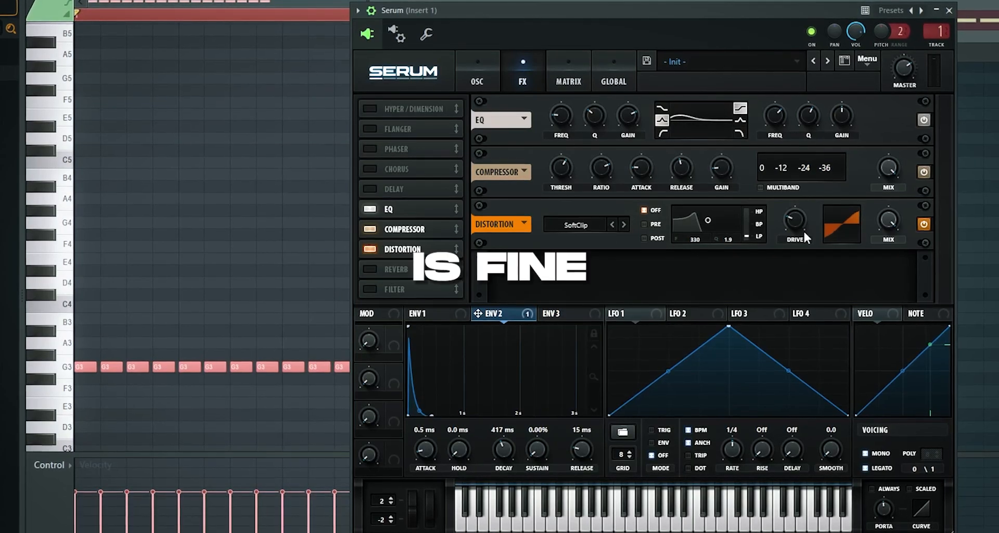
pyautogui.moveTo(803, 230); pyautogui.dragTo(808, 190)
pyautogui.press('space')
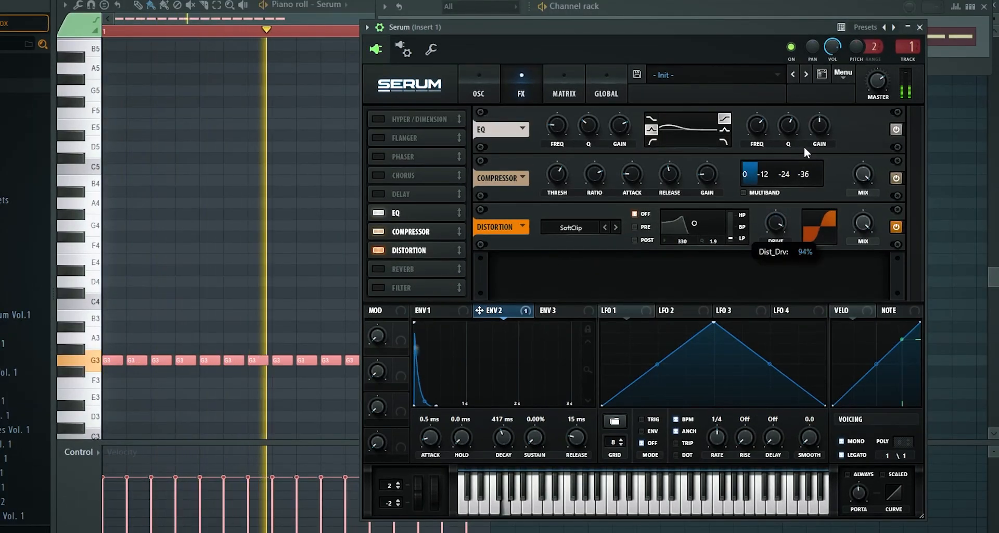
pyautogui.press('space')
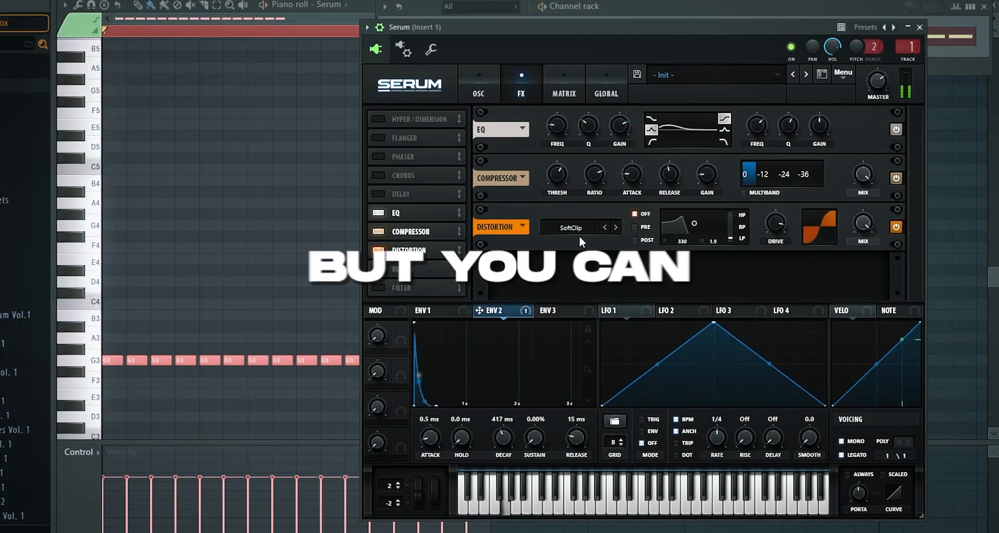
# - Switch the distortion type to Sine Shaper and audition the result
pyautogui.click(578, 229)
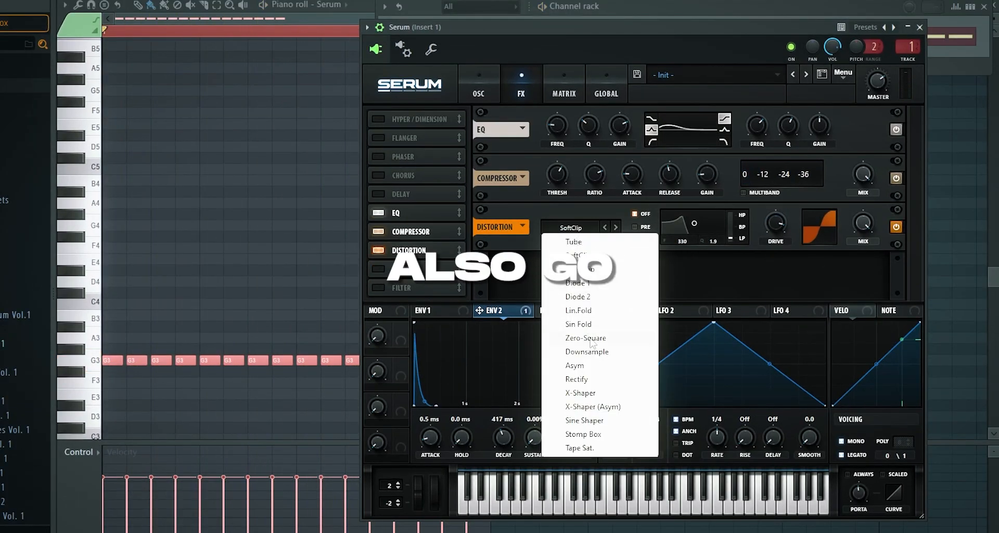
pyautogui.click(583, 419)
pyautogui.press('space')
pyautogui.moveTo(766, 310); pyautogui.dragTo(767, 316)
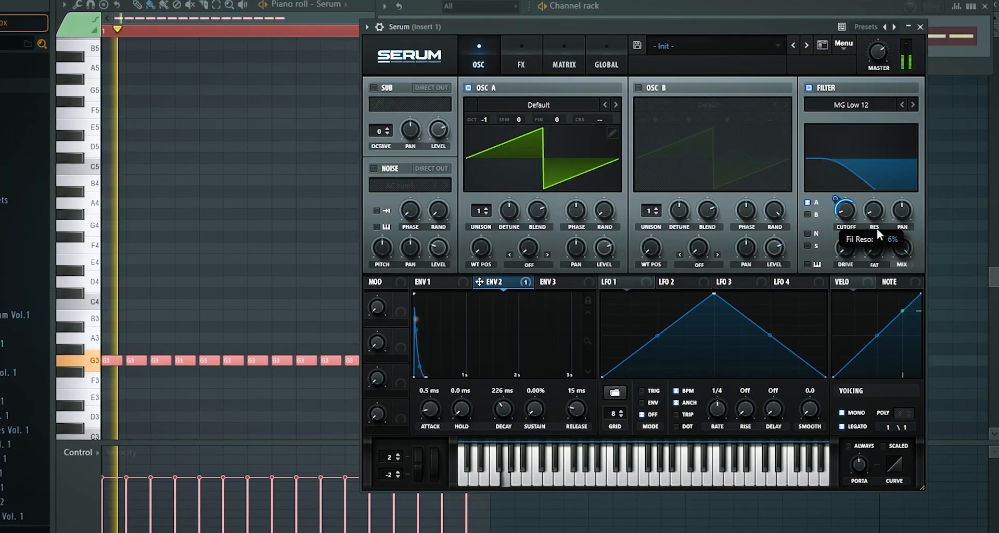
# - Change the filter type to MG Low 6 from the Normal filter category
pyautogui.click(903, 105)
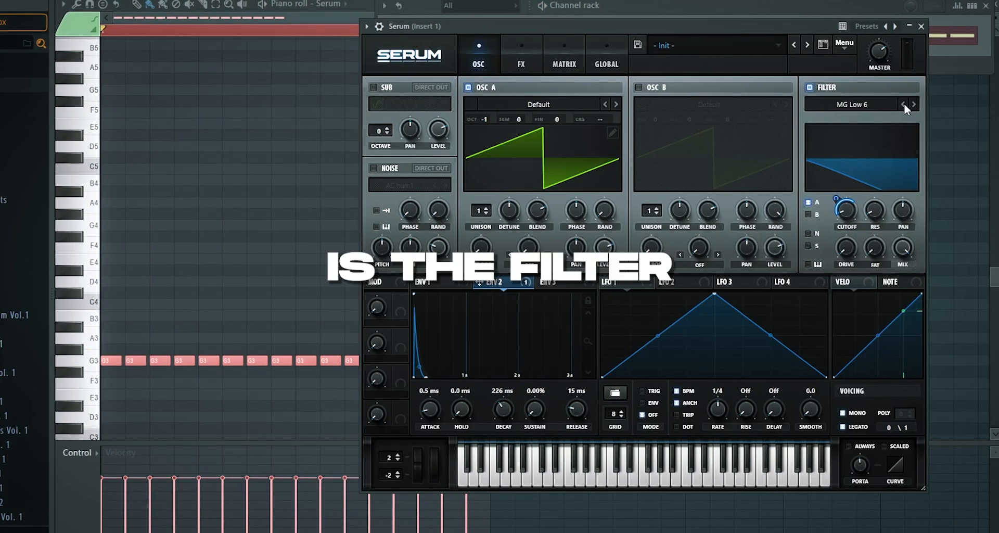
pyautogui.click(836, 105)
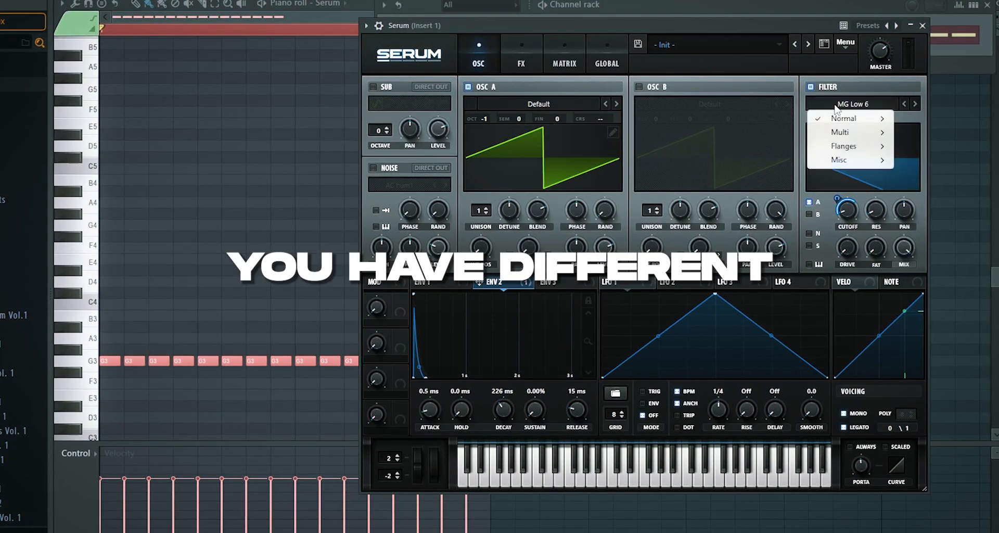
pyautogui.moveTo(843, 118)
pyautogui.click(941, 118)
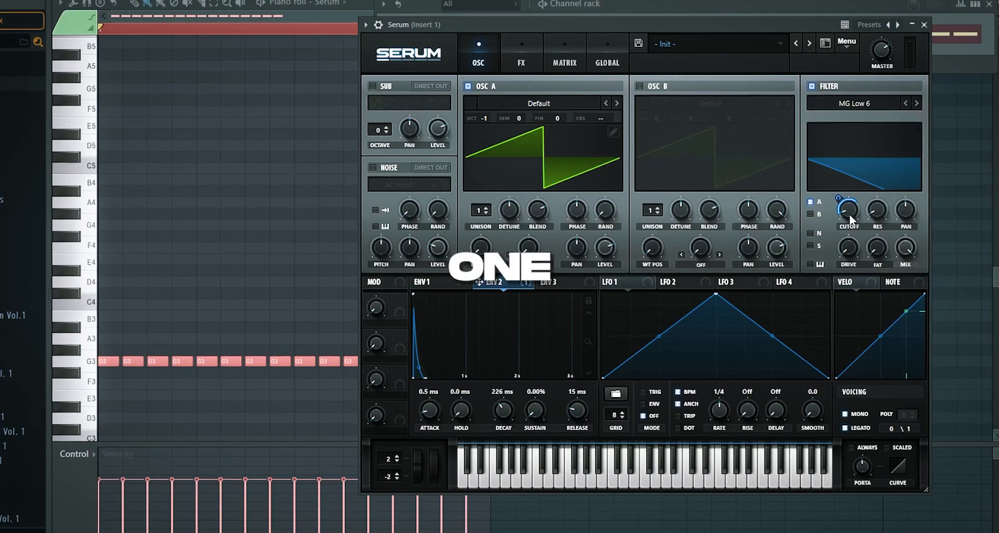
# - Audition the current filter, compare MG Low 24 and MG Low 18, and set the filter type to MG Low 12
pyautogui.press('space')
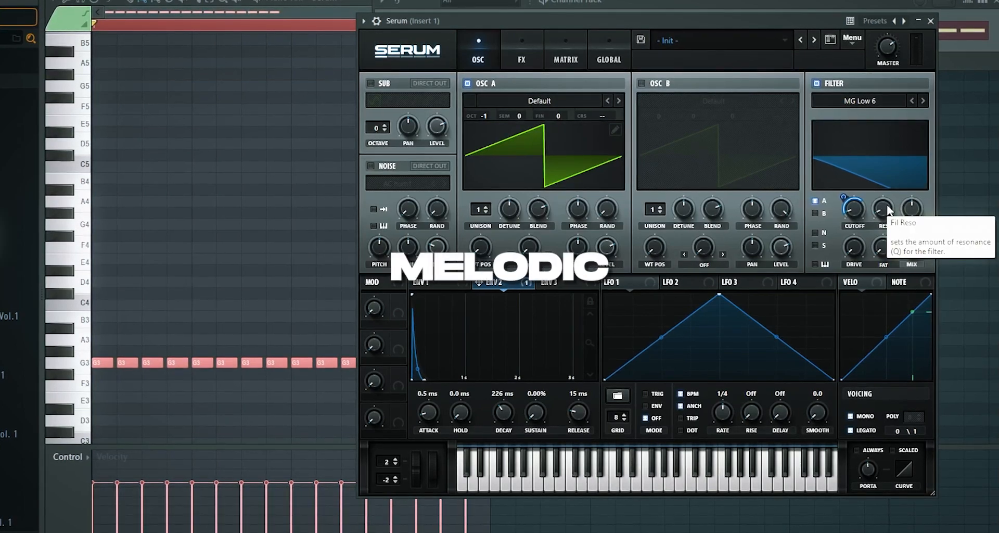
pyautogui.click(924, 99)
pyautogui.click(926, 100)
pyautogui.click(926, 99)
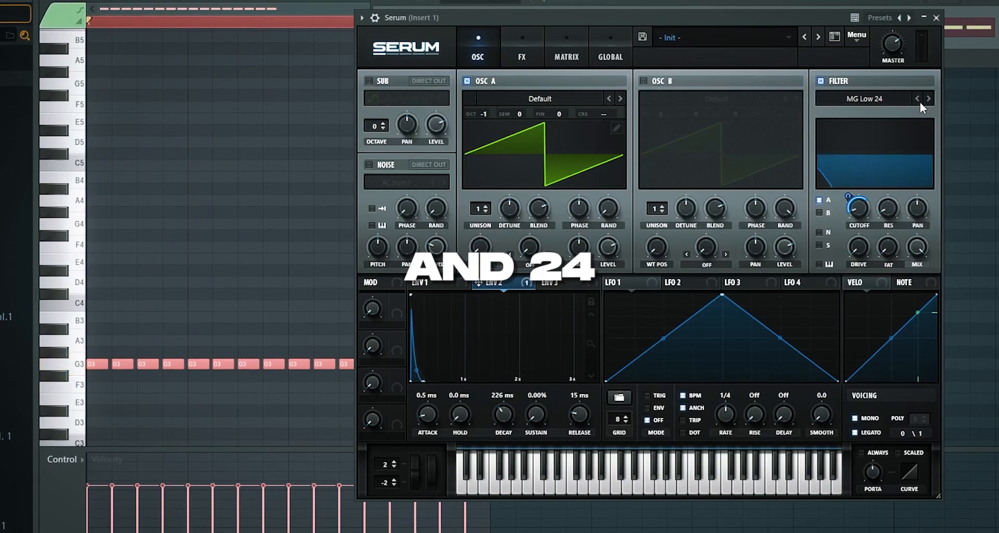
pyautogui.click(919, 101)
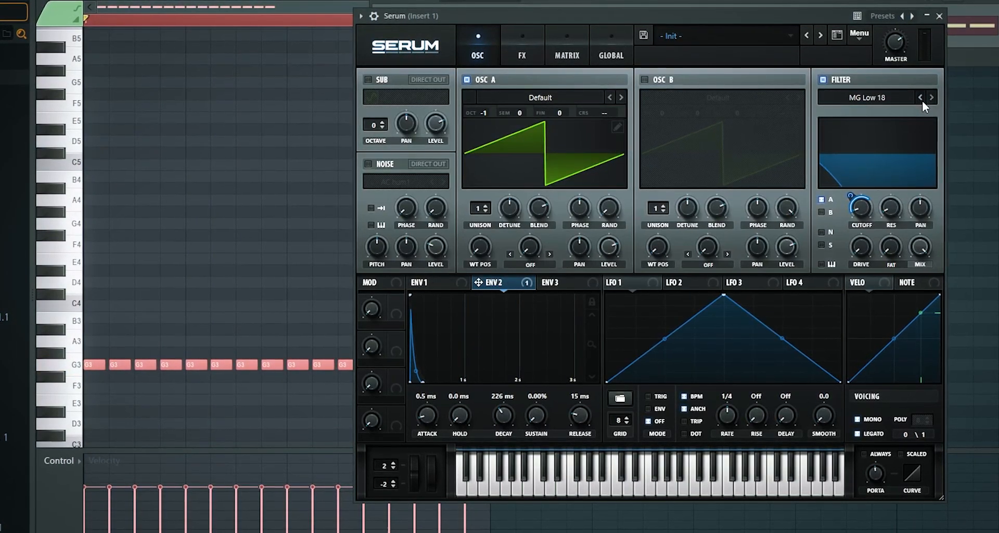
pyautogui.click(921, 101)
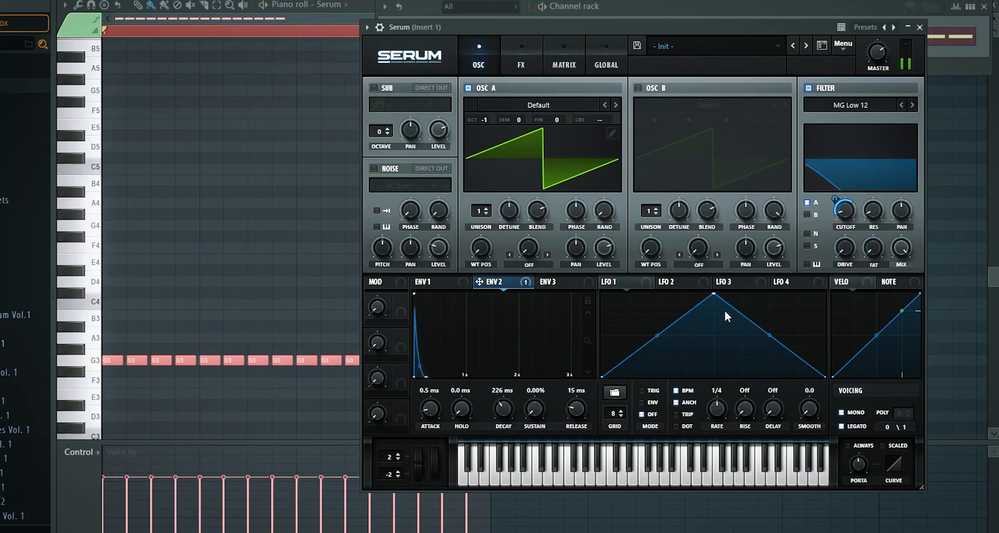
# - Load the Basic Shapes wavetable from the Analog category into oscillator A
pyautogui.click(555, 104)
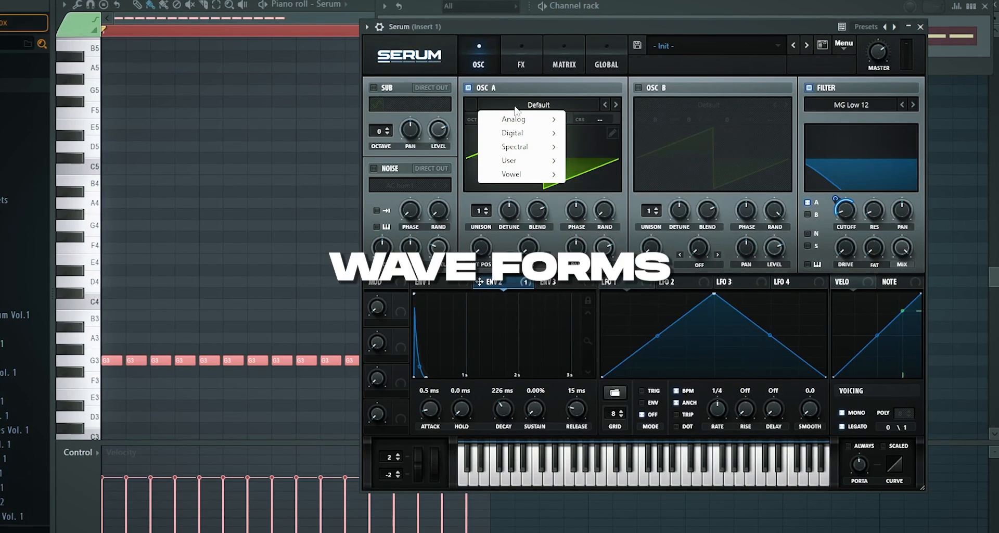
pyautogui.click(521, 86)
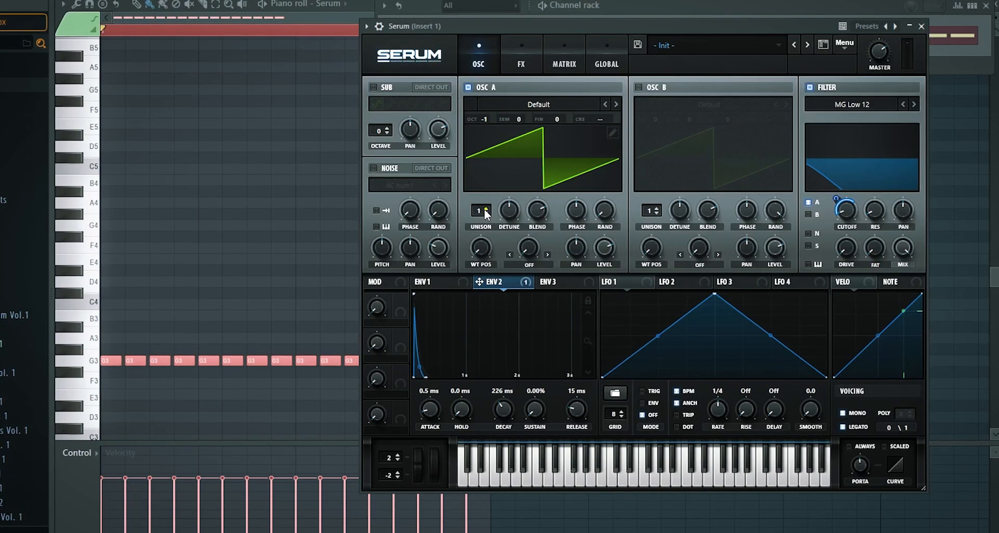
pyautogui.click(539, 104)
pyautogui.moveTo(514, 118)
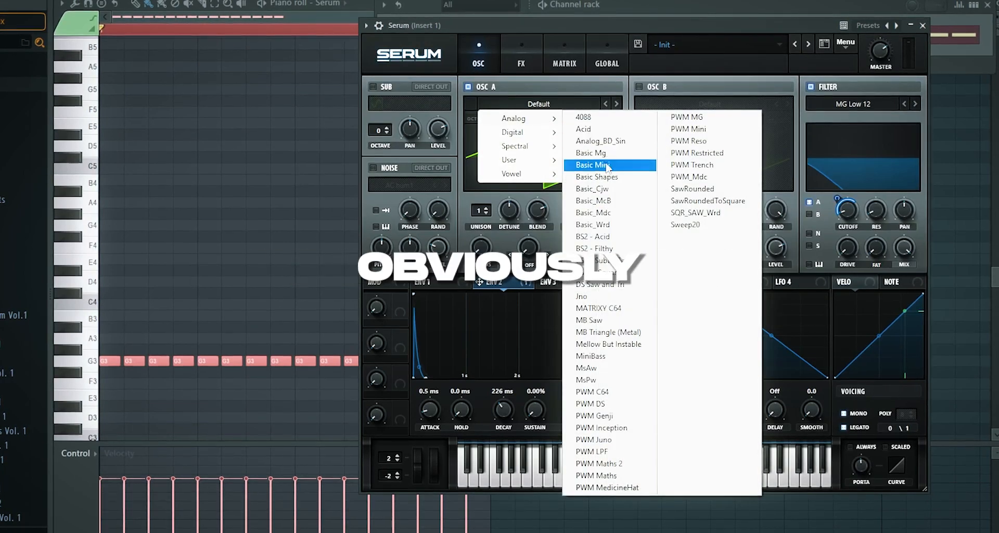
pyautogui.click(597, 176)
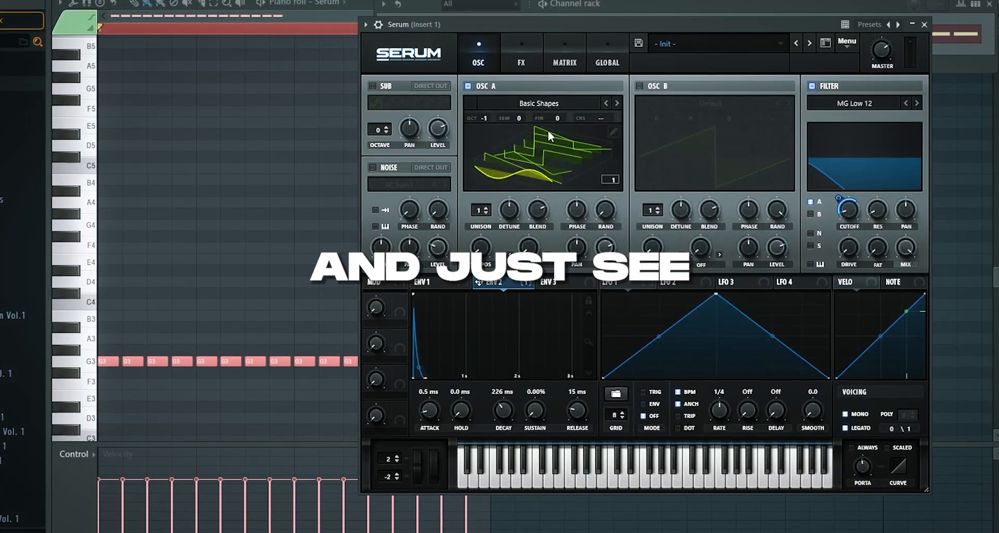
# - Audition the Basic Shapes wavetable and move oscillator A's wavetable position to the square wave
pyautogui.press('space')
pyautogui.press('space')
pyautogui.press('space')
pyautogui.moveTo(488, 245); pyautogui.dragTo(495, 177)
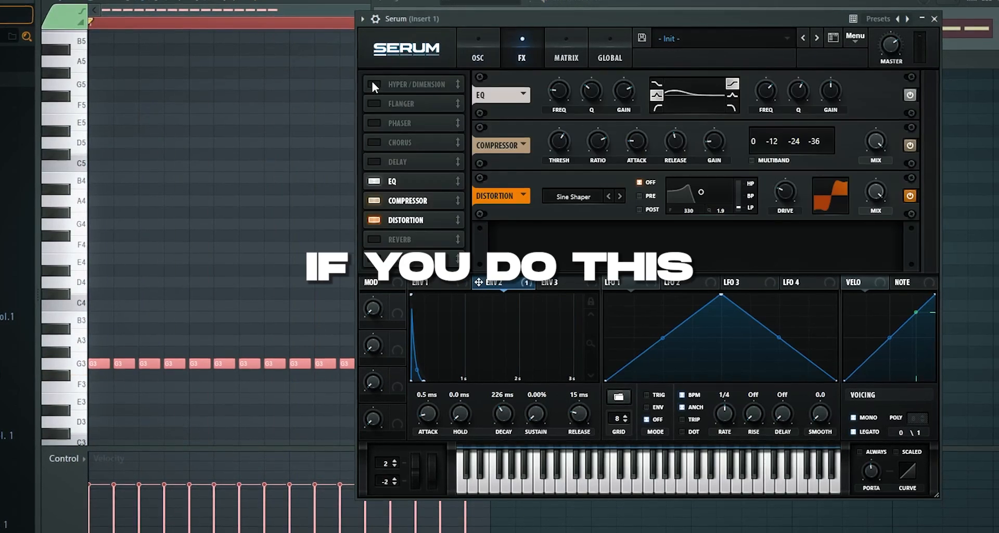
# - Add the Hyper/Dimension effect and raise the Hyper mix to about 61% while auditioning
pyautogui.click(372, 85)
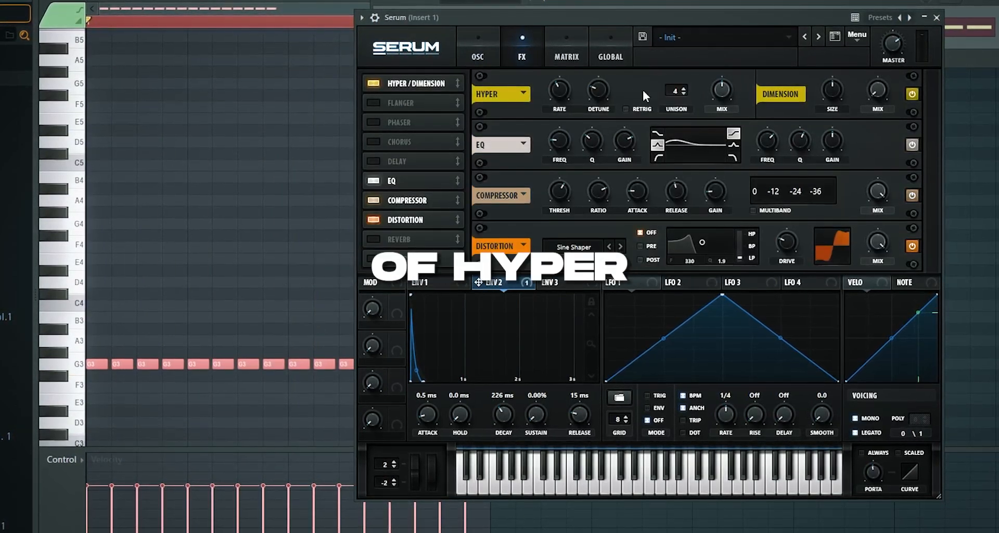
pyautogui.press('space')
pyautogui.moveTo(722, 91); pyautogui.dragTo(731, 63)
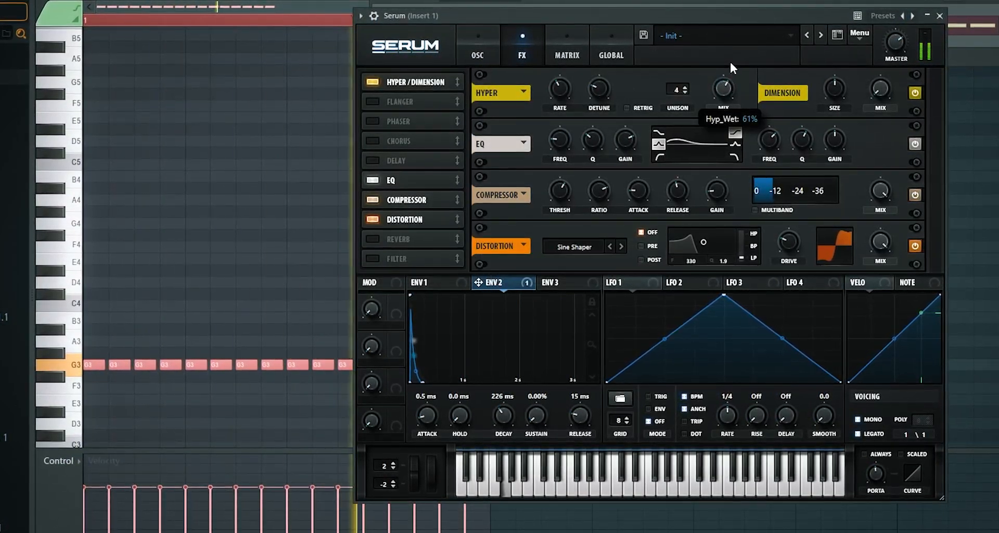
# - Turn the EQ's high band into a low-pass with Env 2 modulating its frequency by about 51, and set Env 2's decay to 1.08 s
pyautogui.click(735, 155)
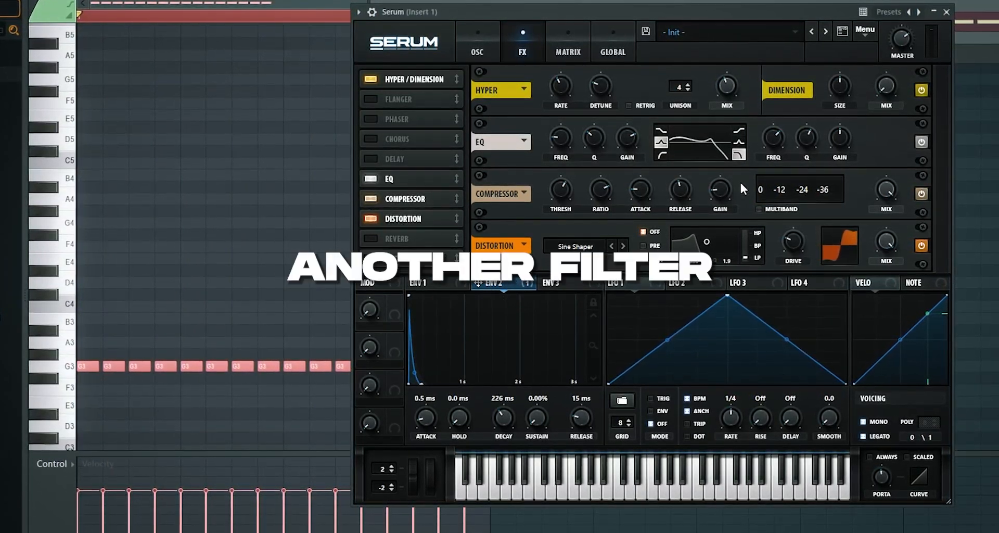
pyautogui.moveTo(772, 136); pyautogui.dragTo(774, 150)
pyautogui.moveTo(478, 282); pyautogui.dragTo(774, 136)
pyautogui.press('space')
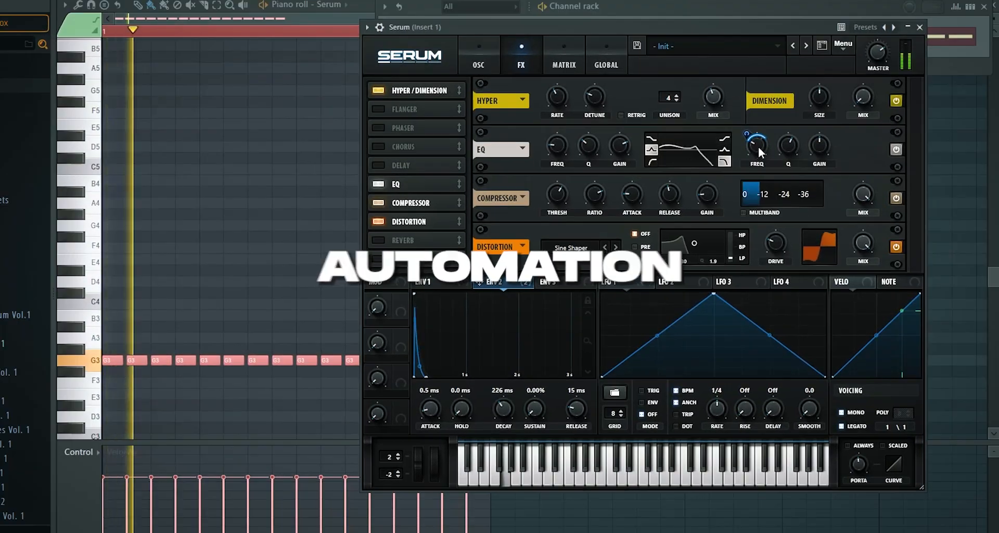
pyautogui.moveTo(778, 136); pyautogui.dragTo(774, 154)
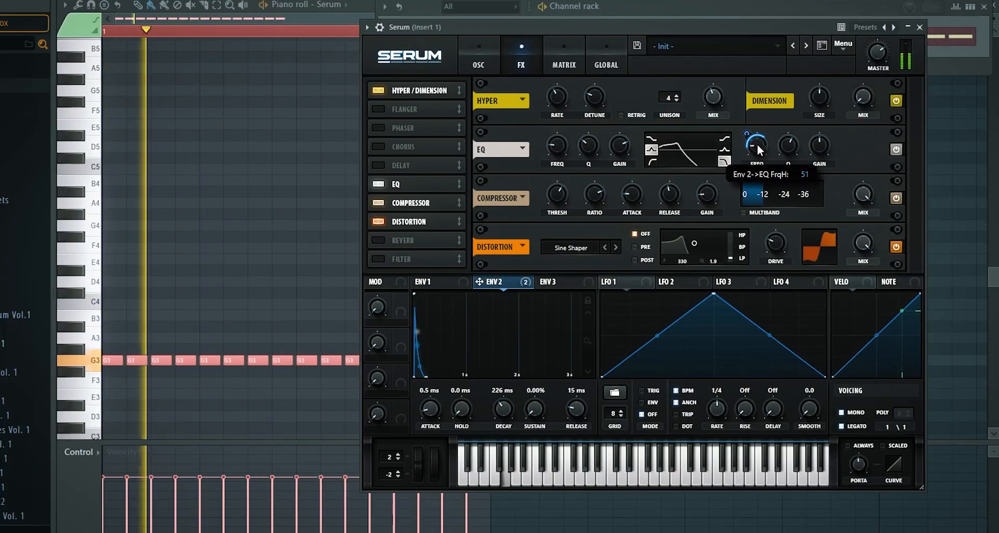
pyautogui.moveTo(510, 411)
pyautogui.mouseDown()
pyautogui.moveTo(506, 389)
pyautogui.moveTo(510, 407)
pyautogui.mouseUp()
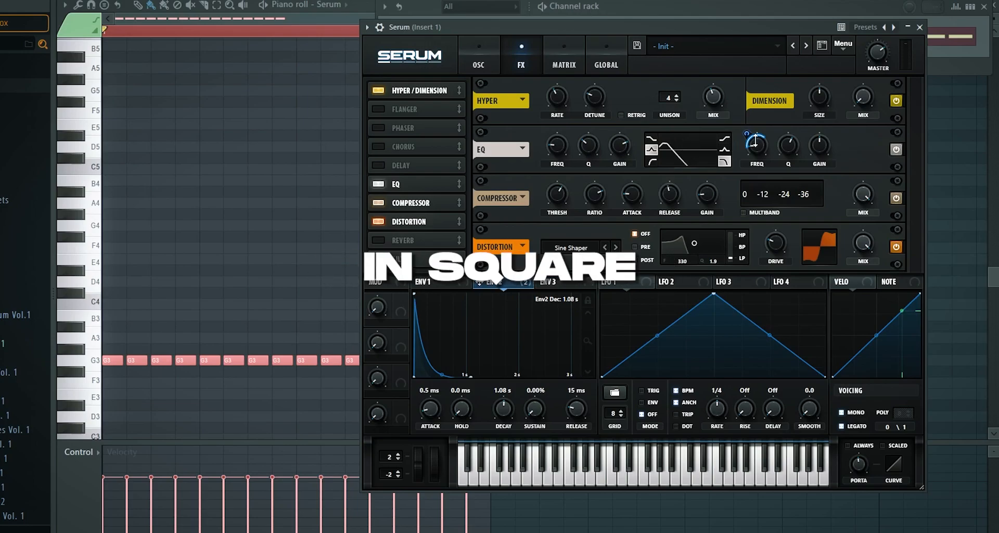
# - Move oscillator A's wavetable position from the square to the saw wave and audition it
pyautogui.click(489, 63)
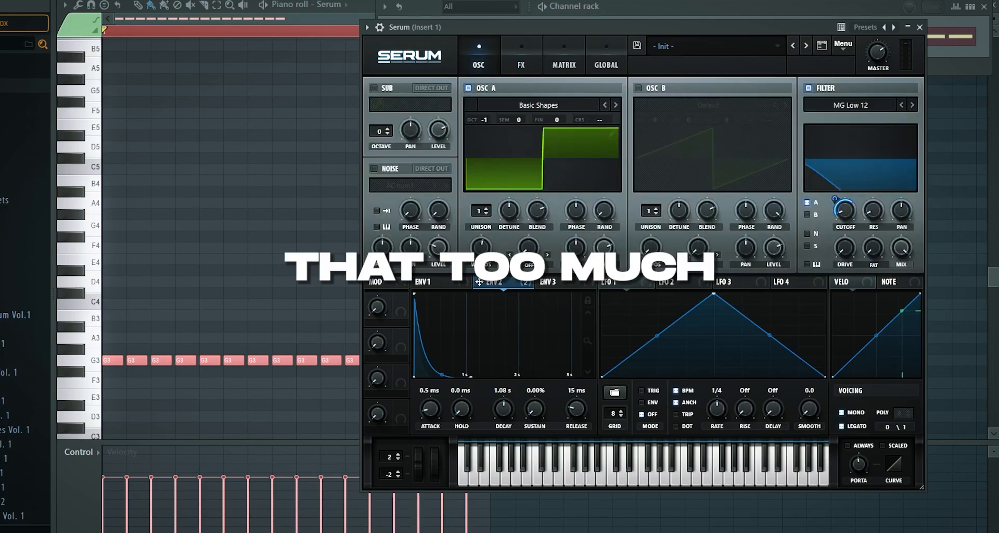
pyautogui.moveTo(482, 246); pyautogui.dragTo(511, 273)
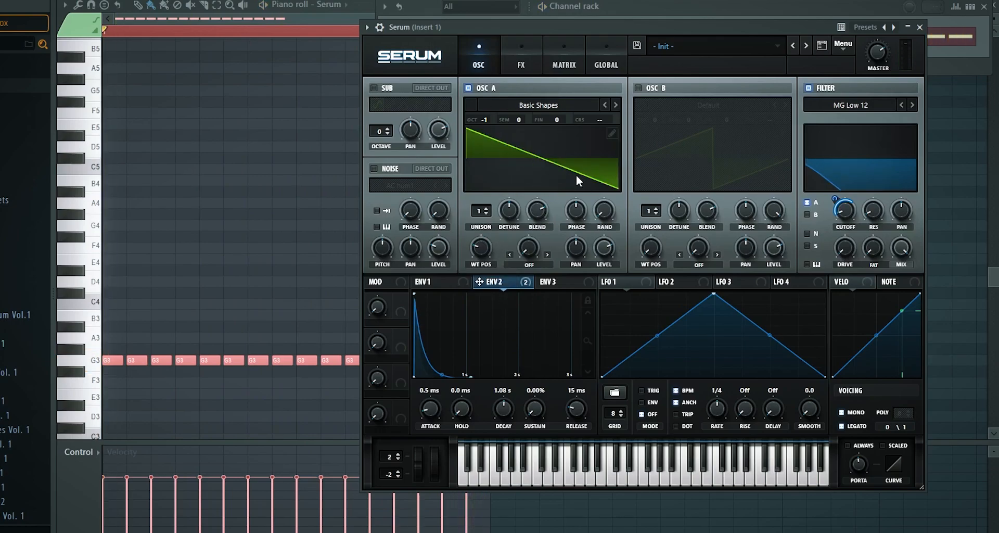
pyautogui.press('space')
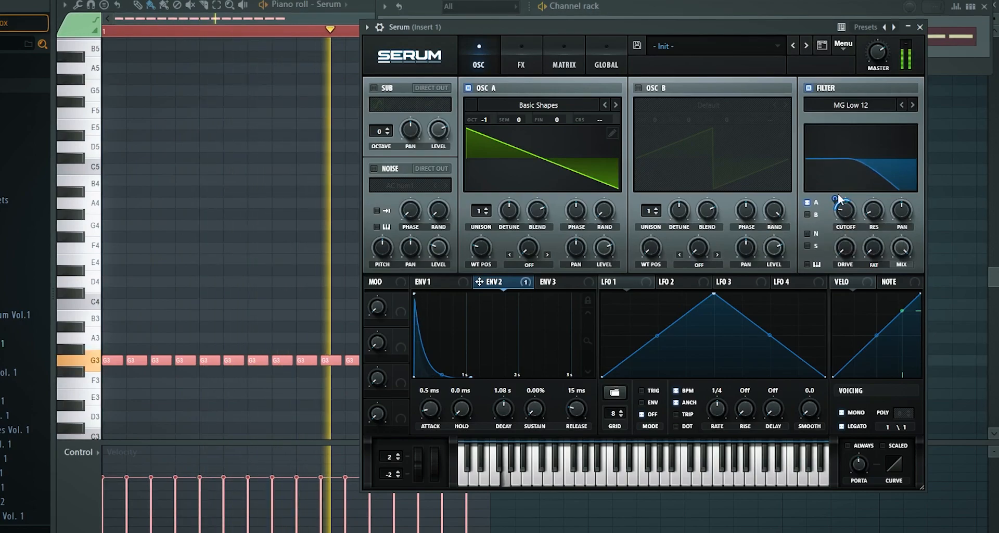
pyautogui.press('space')
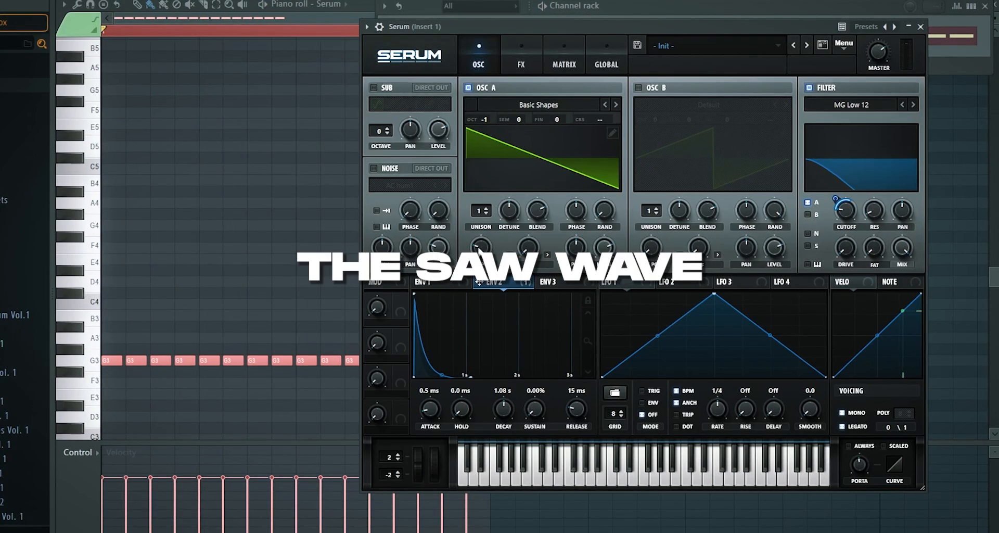
# - Set oscillator A's unison to 16 voices and its detune to about 0.31 while auditioning
pyautogui.press('space')
pyautogui.moveTo(479, 216); pyautogui.dragTo(481, 192)
pyautogui.press('space')
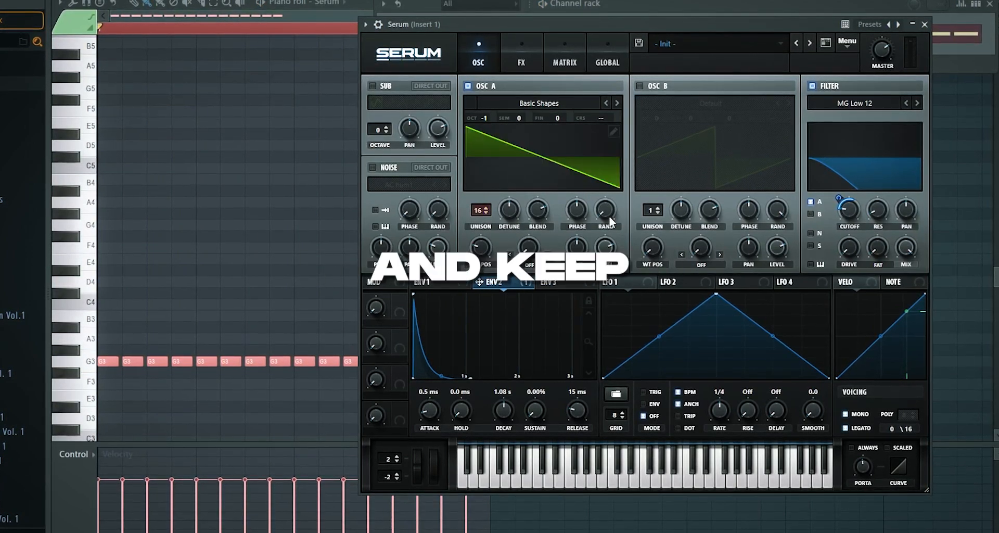
pyautogui.press('space')
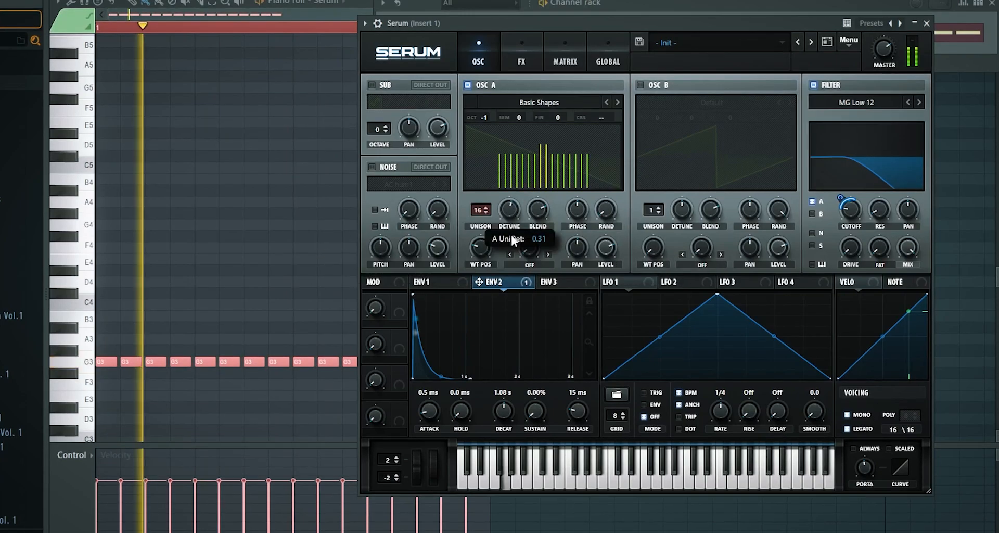
pyautogui.moveTo(529, 151); pyautogui.dragTo(548, 122)
# - Adjust the EQ's low-pass band and audition different detune amounts on oscillator A
pyautogui.click(523, 56)
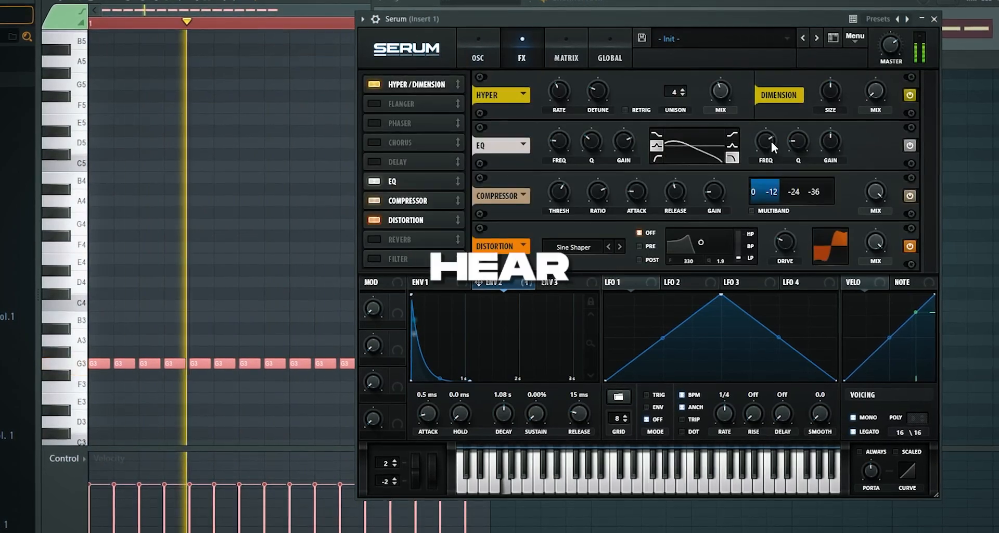
pyautogui.click(476, 41)
pyautogui.moveTo(513, 226)
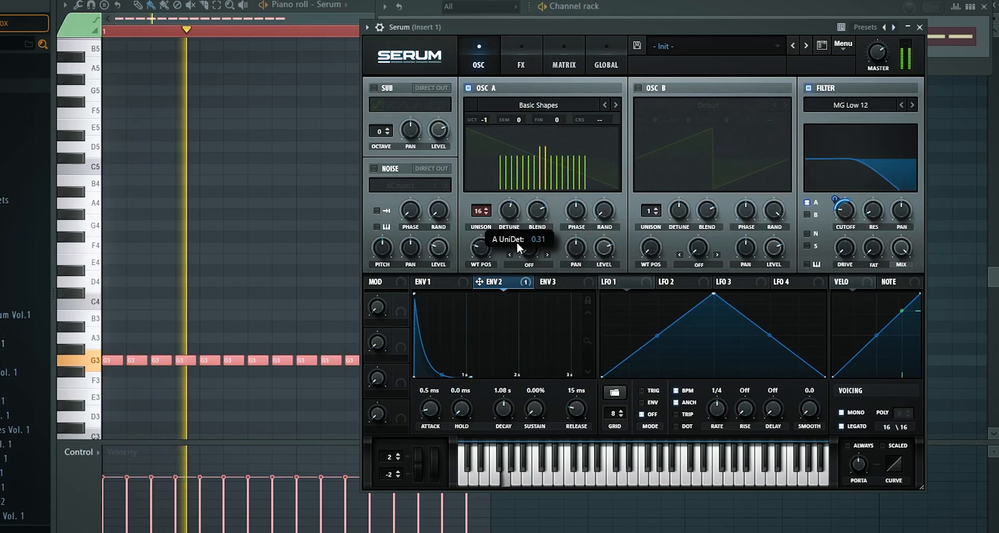
pyautogui.moveTo(517, 242); pyautogui.dragTo(516, 293)
pyautogui.moveTo(520, 226); pyautogui.dragTo(523, 252)
pyautogui.press('space')
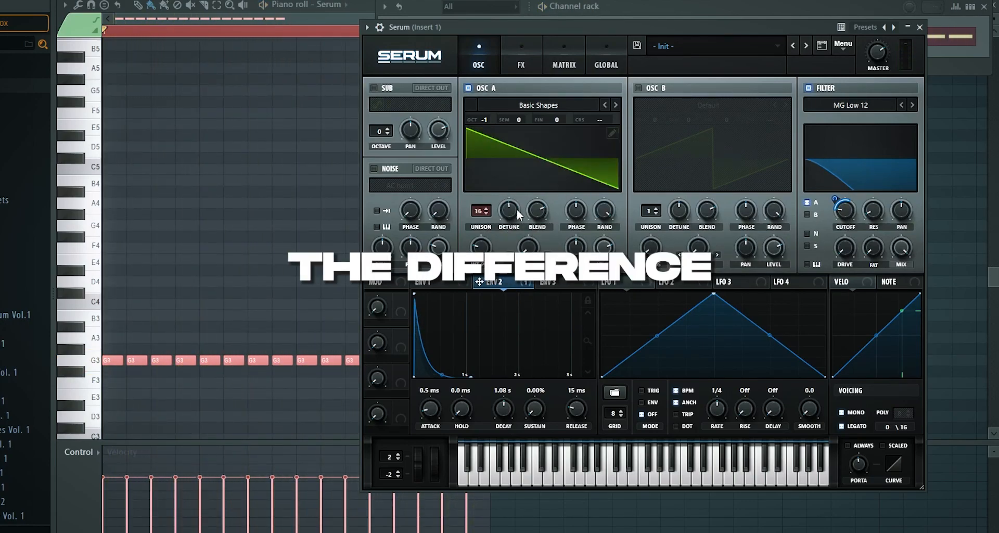
# - Lower oscillator A's phase randomness and reduce its detune to about 0.16 while auditioning
pyautogui.press('space')
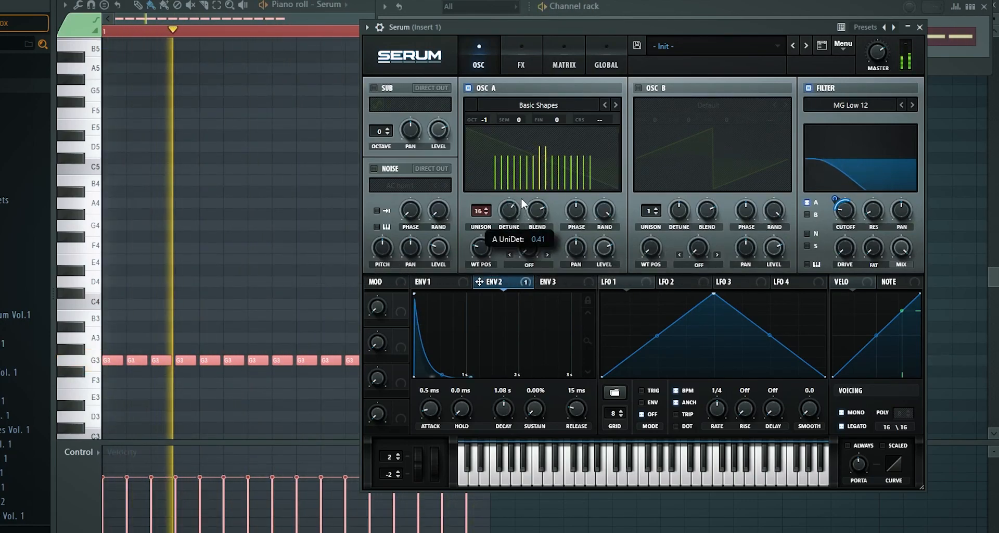
pyautogui.moveTo(604, 211); pyautogui.dragTo(592, 342)
pyautogui.moveTo(511, 209); pyautogui.dragTo(516, 232)
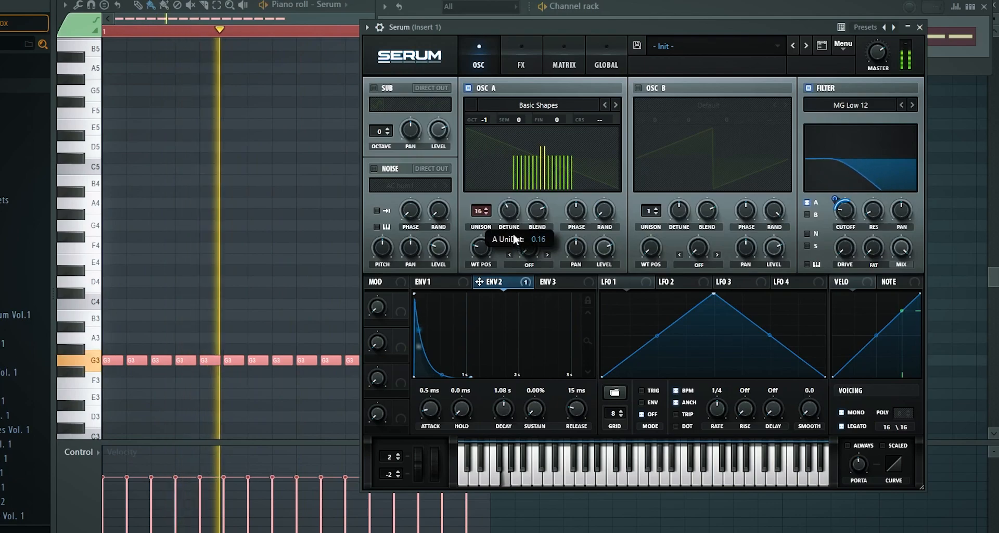
pyautogui.press('space')
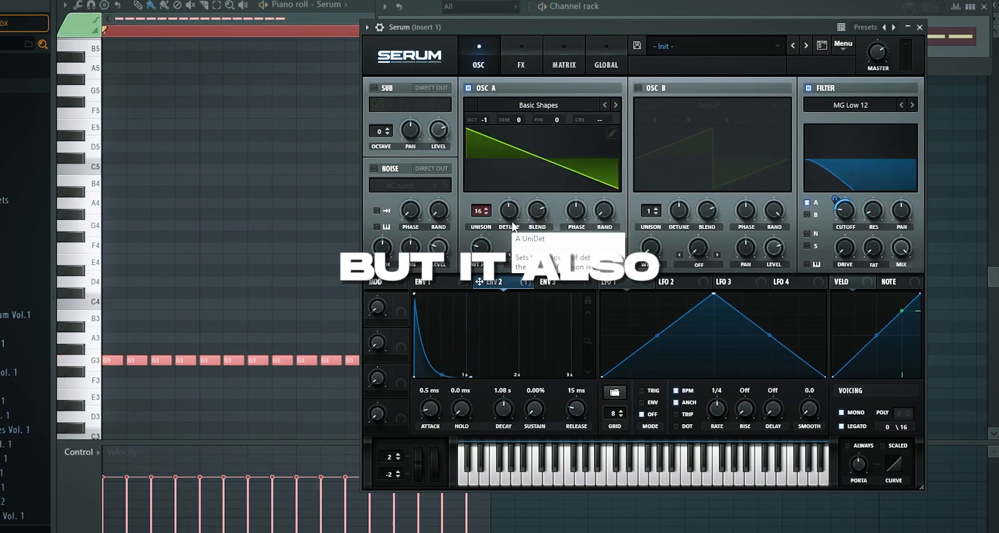
# - Reduce oscillator A's unison to 4 voices, audition it, and settle on 5 voices
pyautogui.moveTo(483, 214); pyautogui.dragTo(461, 315)
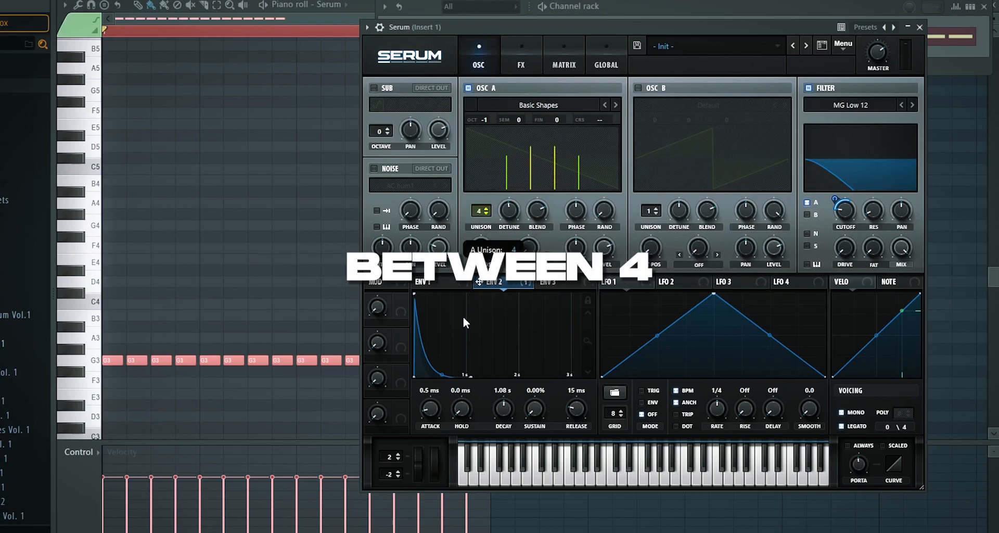
pyautogui.press('space')
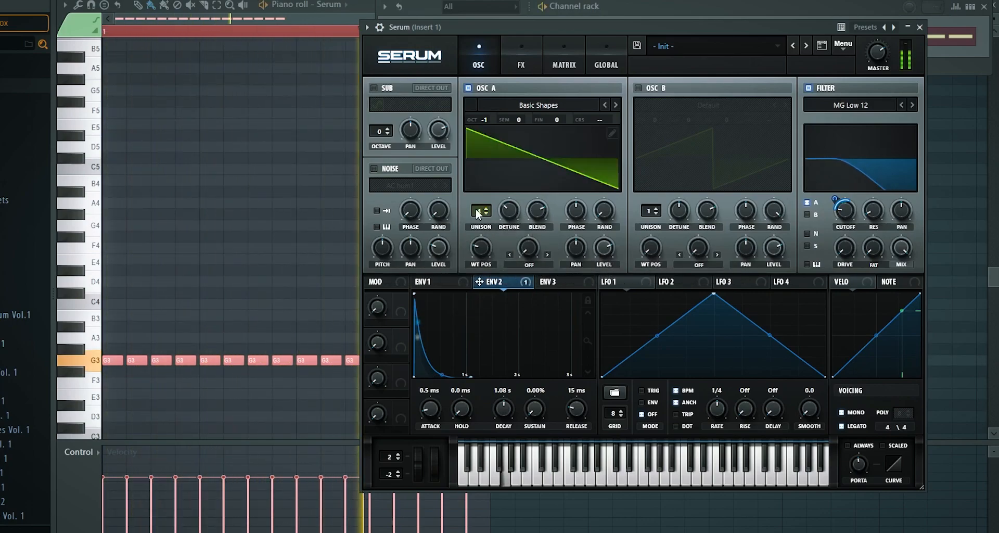
# - Set the Hyper mix to about 30% and audition the Hyper detune at about 50%
pyautogui.click(525, 56)
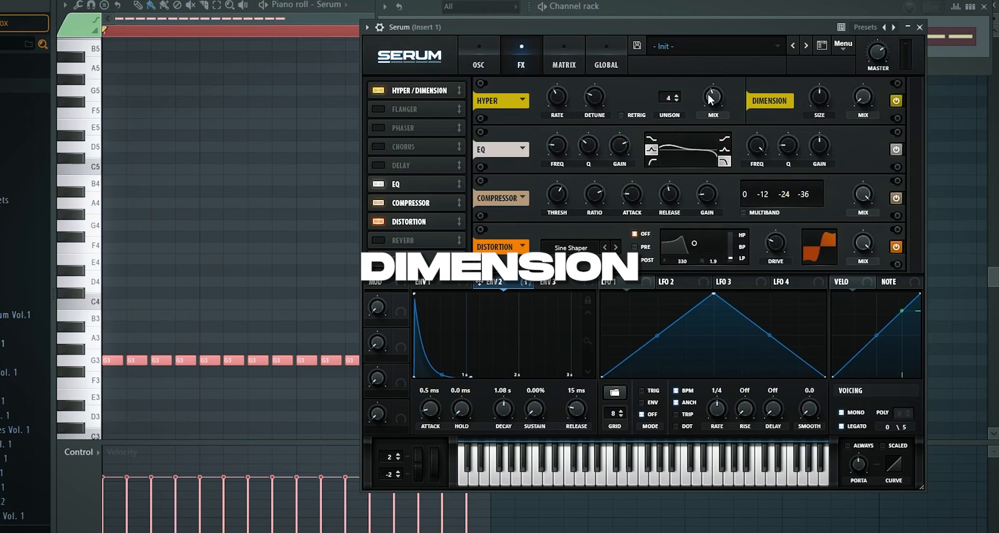
pyautogui.moveTo(721, 102)
pyautogui.mouseDown()
pyautogui.moveTo(715, 124)
pyautogui.moveTo(725, 80)
pyautogui.mouseUp()
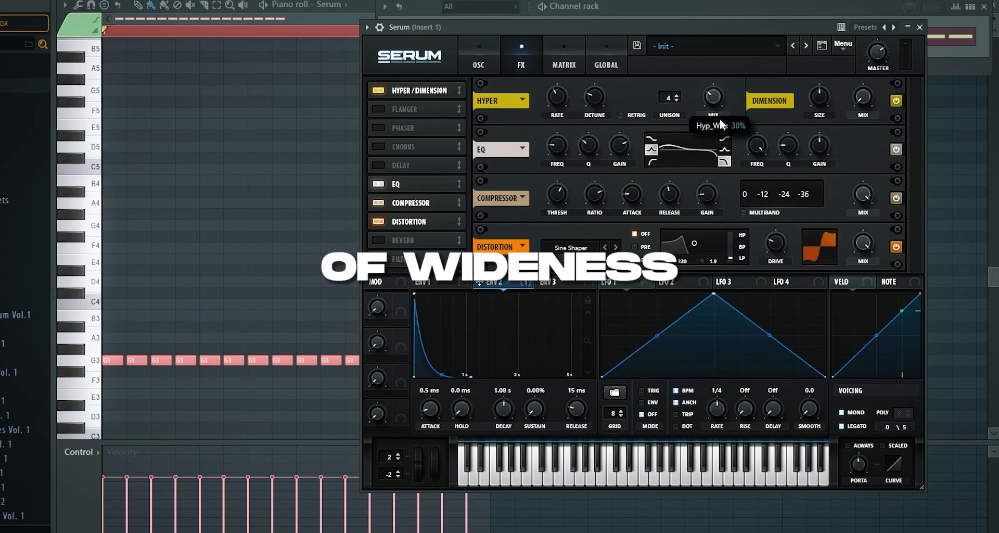
pyautogui.press('space')
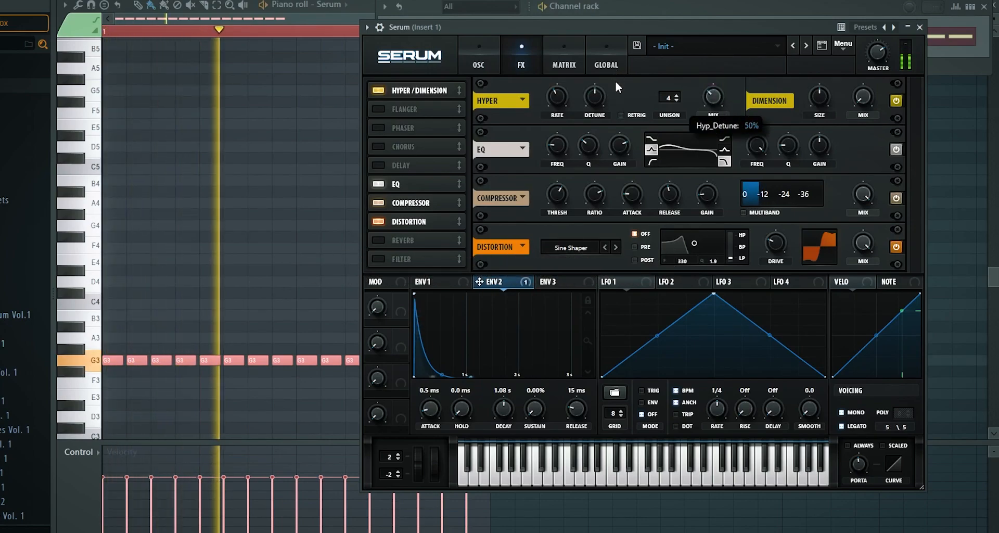
pyautogui.press('space')
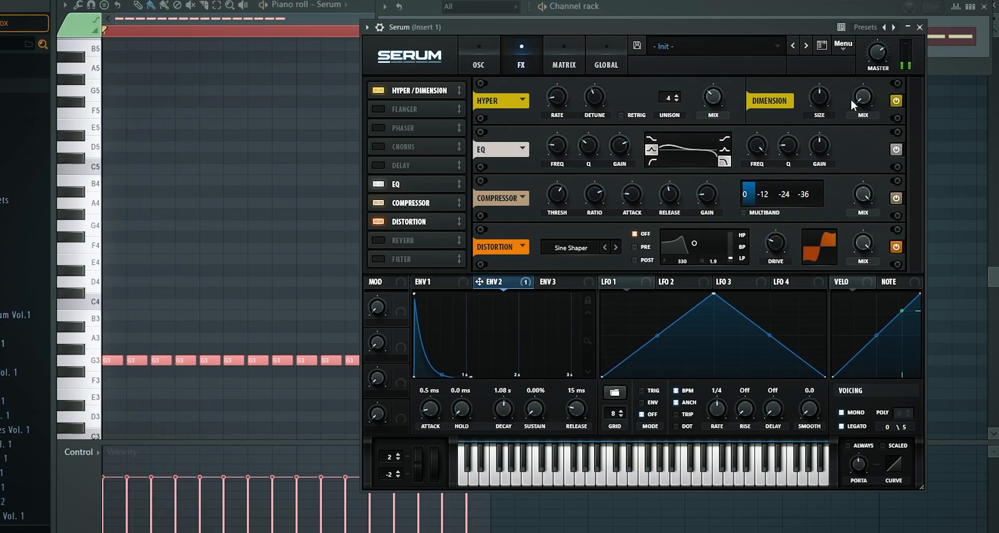
# - Raise the Dimension mix and lower its size while auditioning, and return to the oscillator settings
pyautogui.press('space')
pyautogui.moveTo(865, 87); pyautogui.dragTo(891, 58)
pyautogui.moveTo(819, 97); pyautogui.dragTo(823, 204)
pyautogui.press('space')
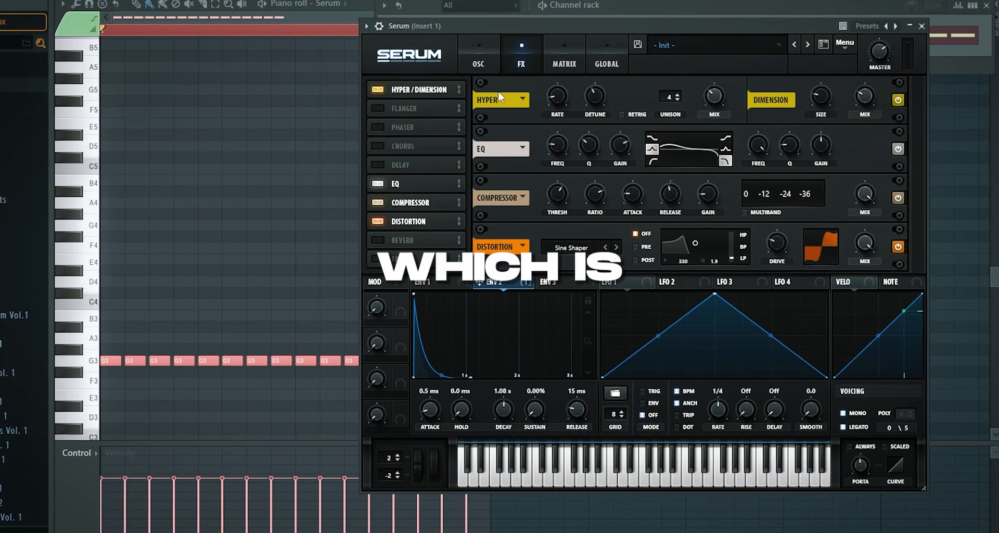
pyautogui.click(479, 73)
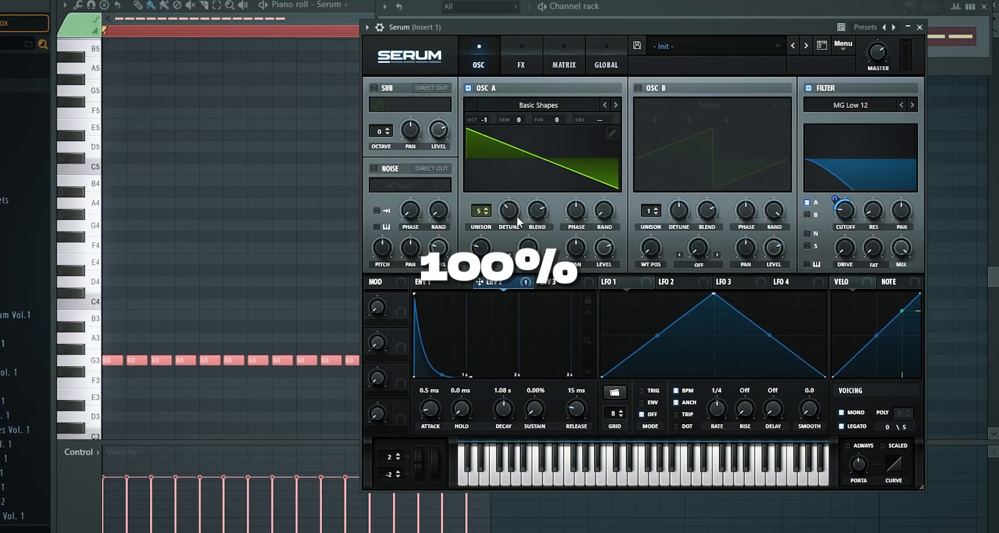
# - Enable the Chorus effect with about 15% feedback and 25% mix while auditioning the bass
pyautogui.click(521, 59)
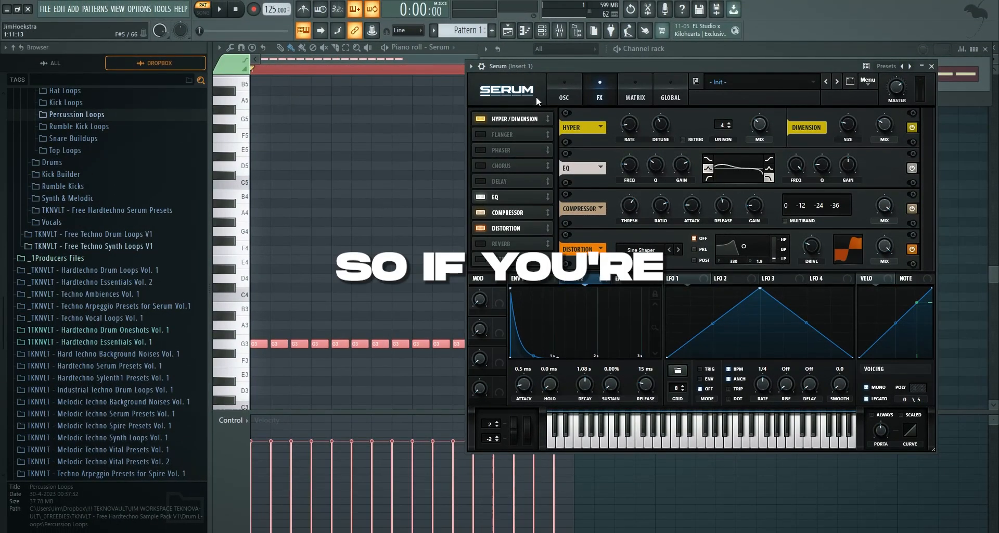
pyautogui.click(479, 164)
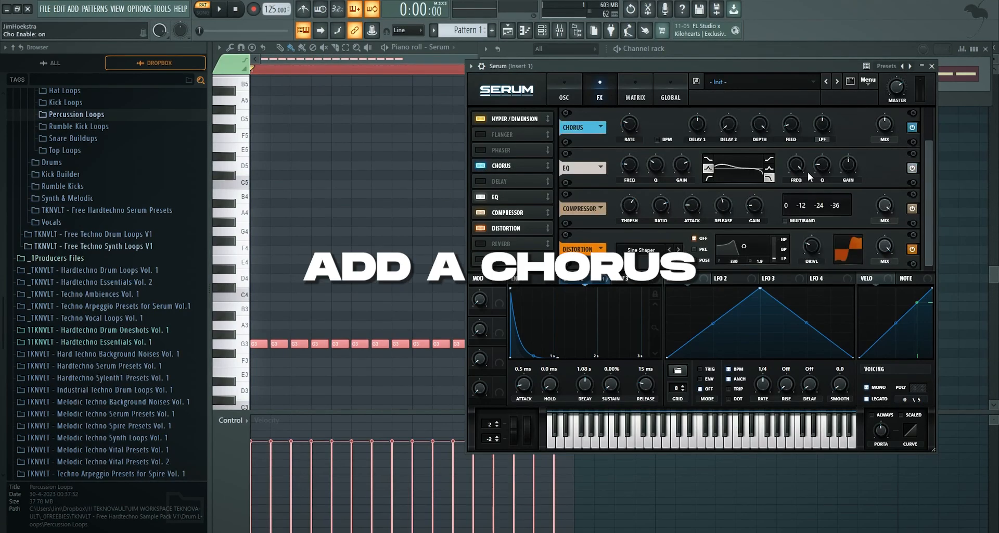
pyautogui.press('space')
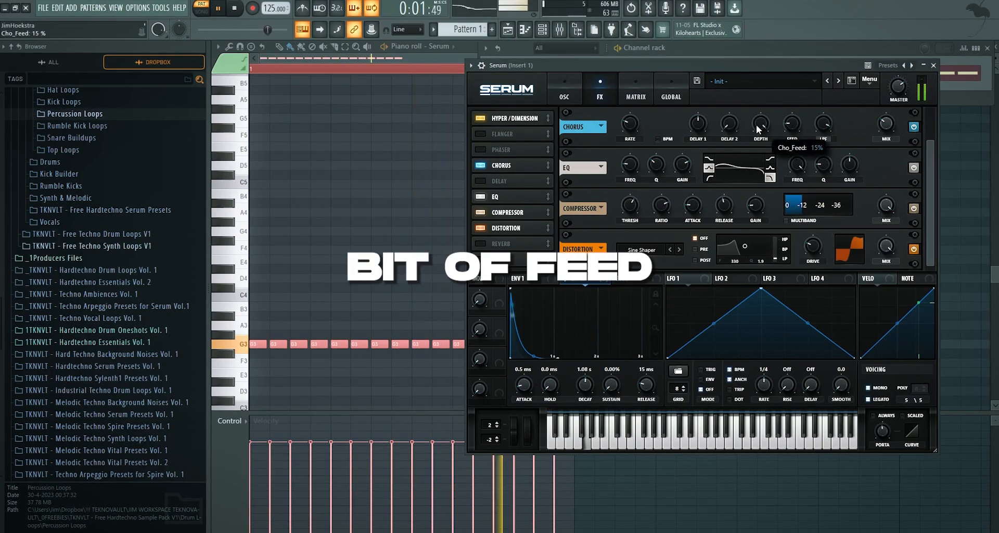
pyautogui.press('space')
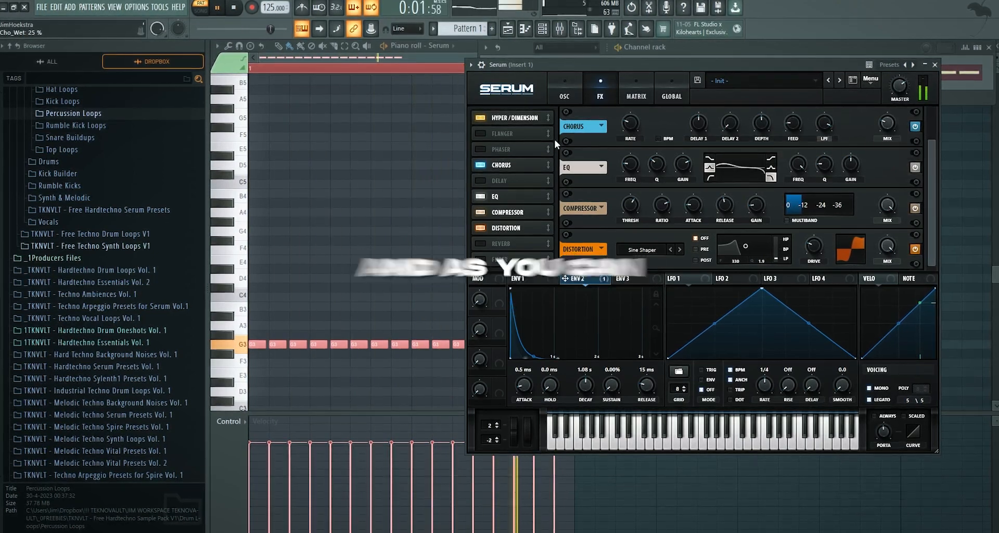
# - Route the Serum channel to mixer track 14
pyautogui.click(559, 28)
pyautogui.rightClick(378, 56)
pyautogui.moveTo(458, 167)
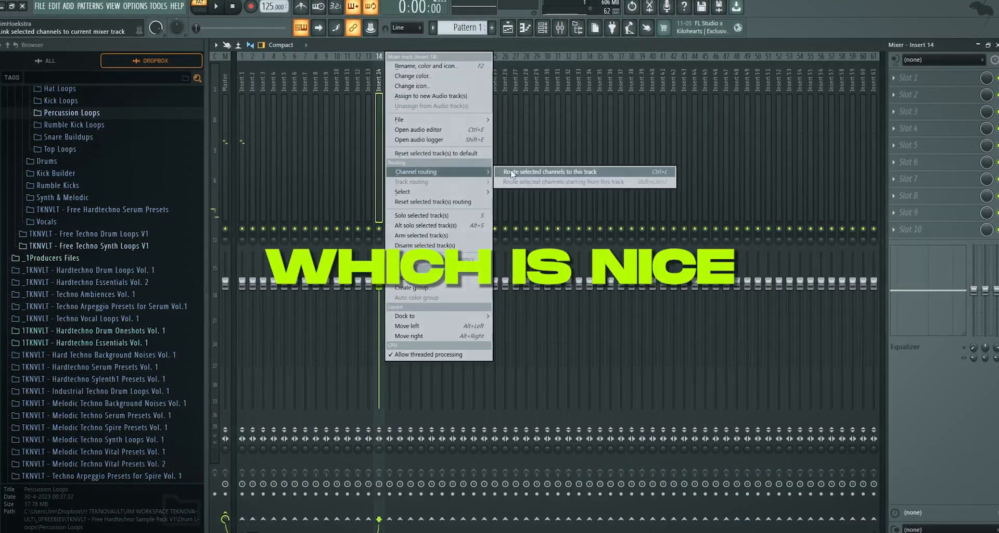
pyautogui.click(546, 171)
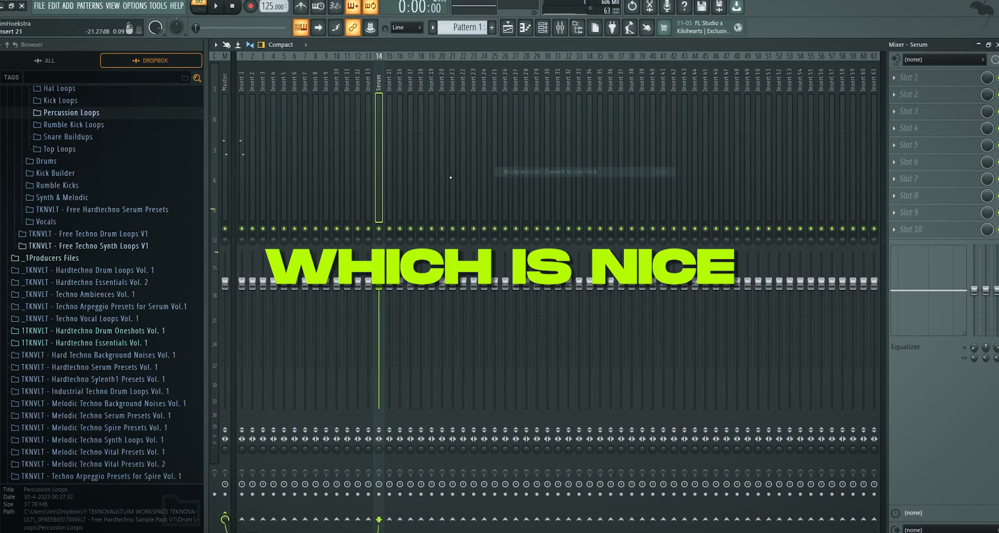
# - Load FabFilter Pro-Q 3 into the first effect slot of the Serum mixer track
pyautogui.click(550, 26)
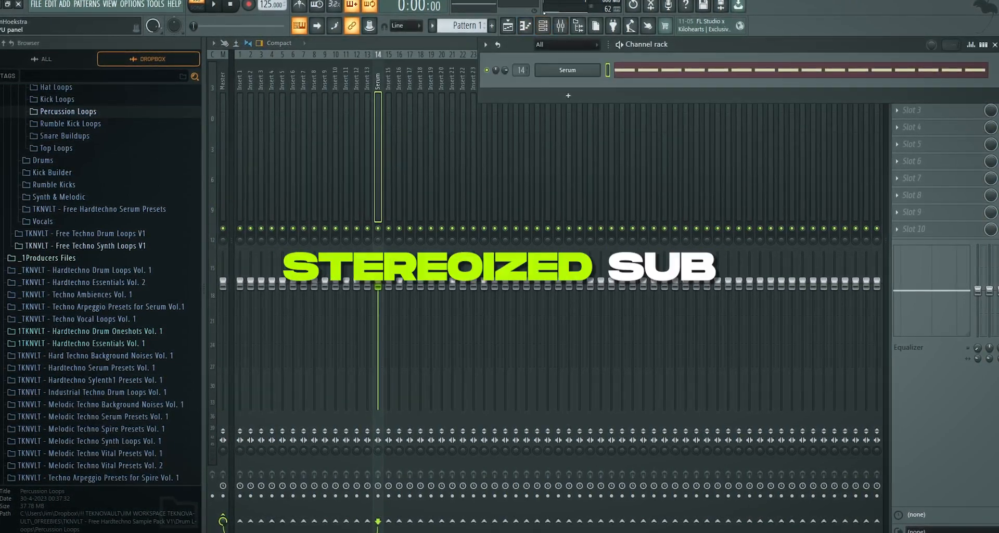
pyautogui.click(543, 25)
pyautogui.click(527, 25)
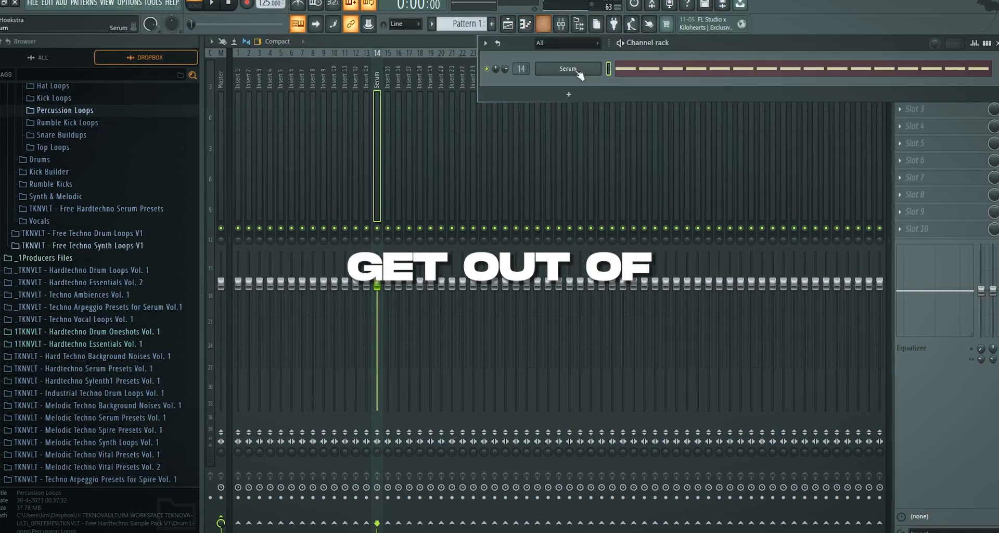
pyautogui.click(577, 71)
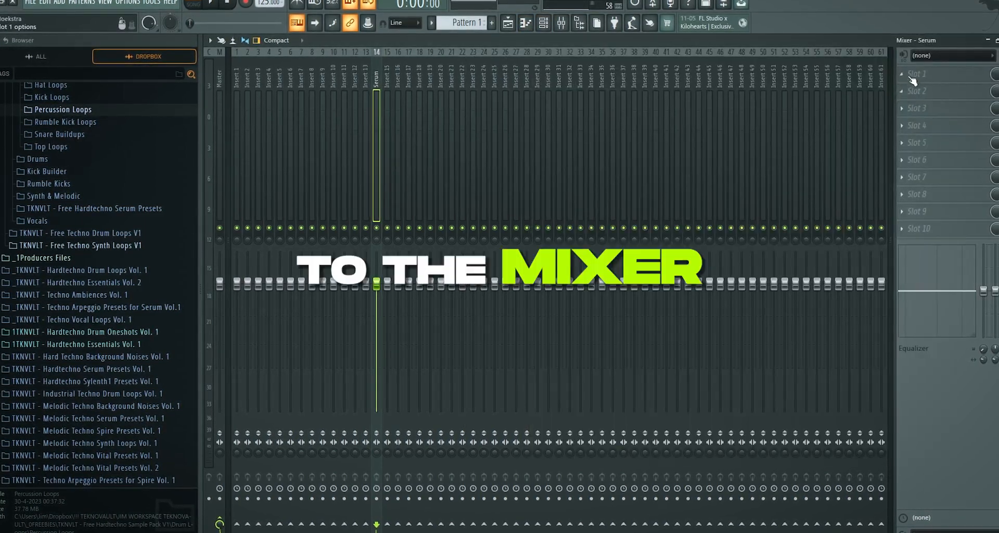
pyautogui.click(911, 78)
pyautogui.click(420, 444)
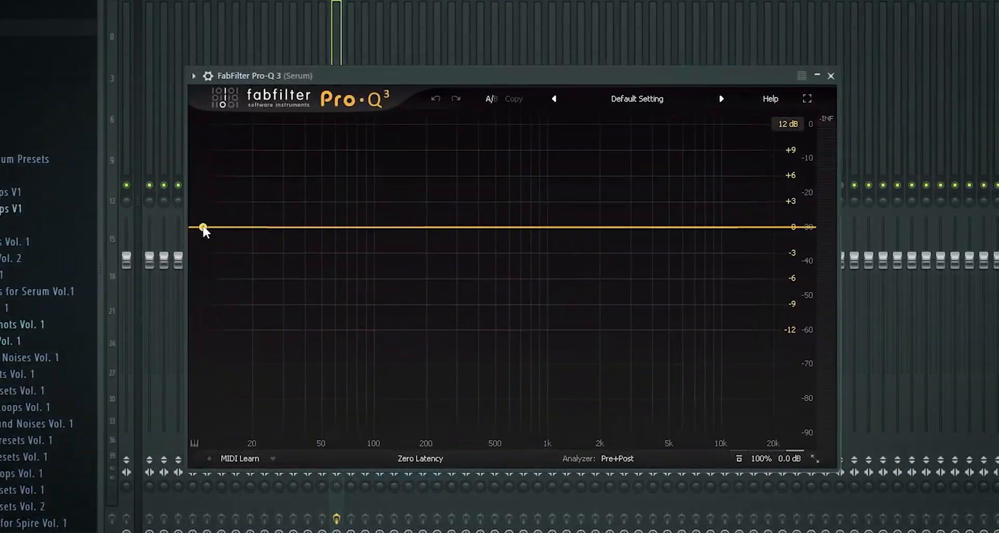
# - Add a 96 dB/oct low cut at about 65 Hz on the side signal only, and try a higher cutoff
pyautogui.click(203, 227)
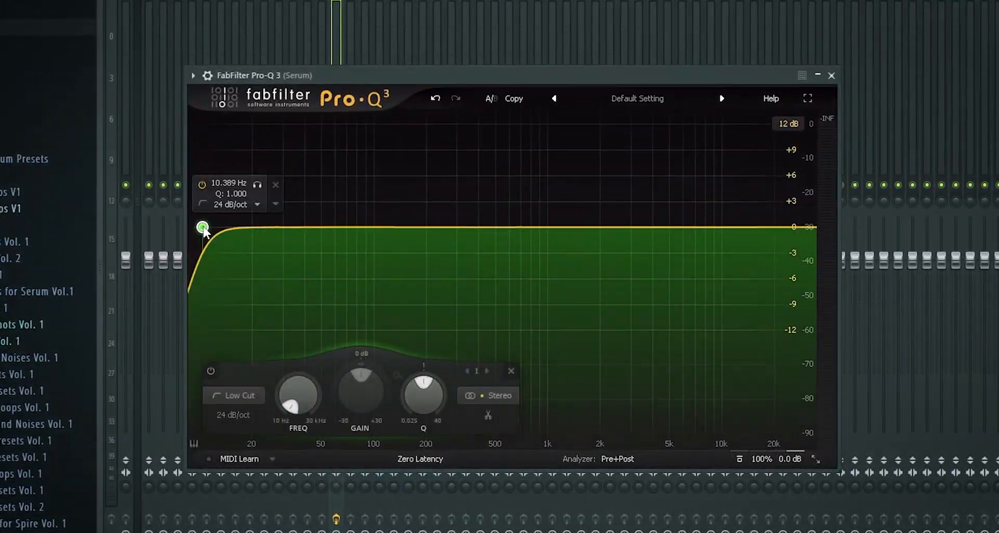
pyautogui.moveTo(203, 230); pyautogui.dragTo(341, 231)
pyautogui.rightClick(340, 231)
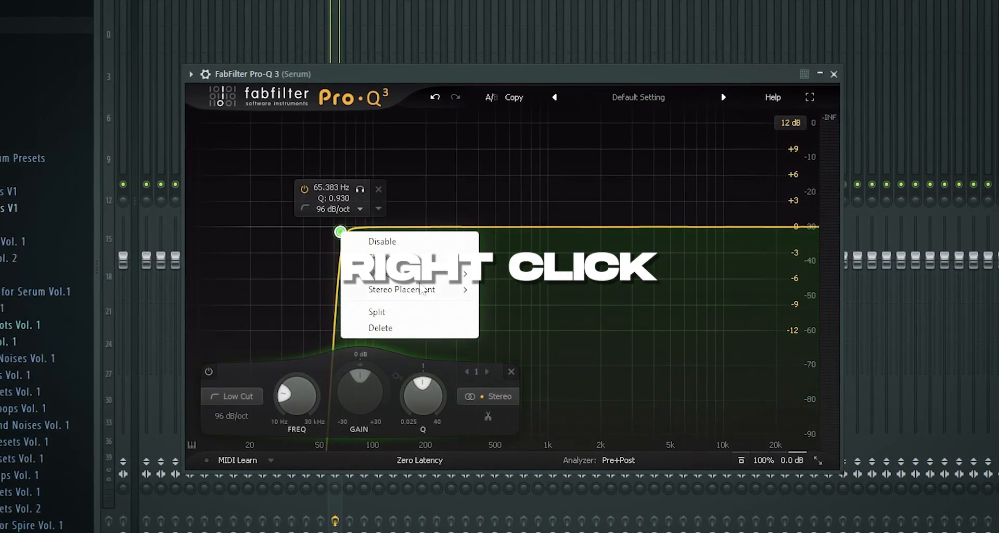
pyautogui.click(530, 357)
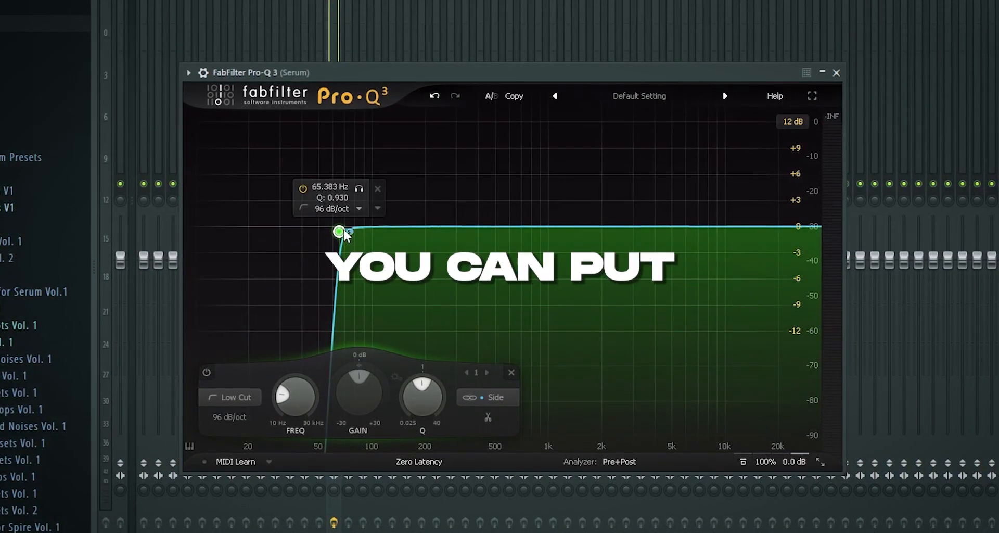
pyautogui.moveTo(358, 236); pyautogui.dragTo(397, 243)
pyautogui.press('space')
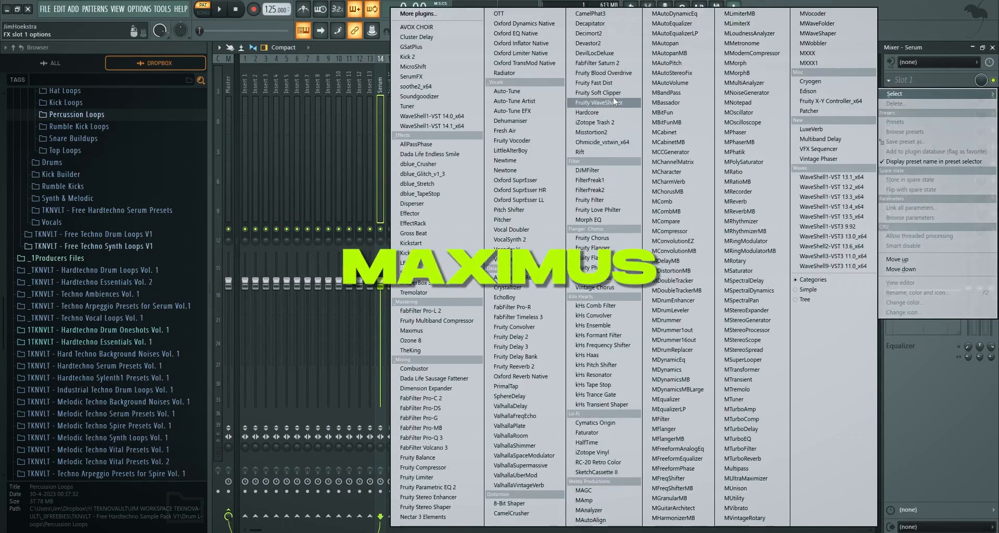
# - Insert Maximus on the Serum track, set its low band to Comp Off with merged stereo, and adjust the low crossover frequency
pyautogui.click(417, 330)
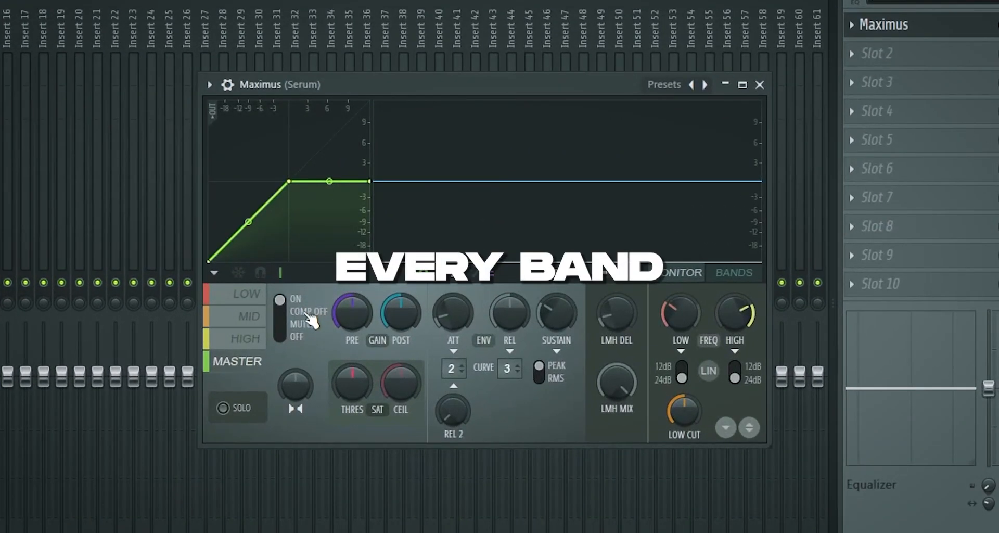
pyautogui.click(250, 316)
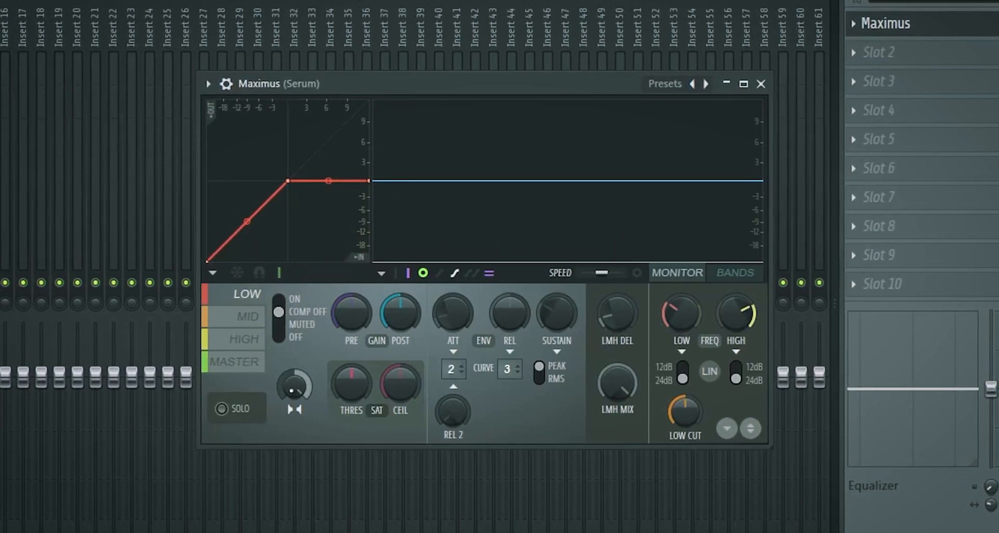
pyautogui.click(735, 272)
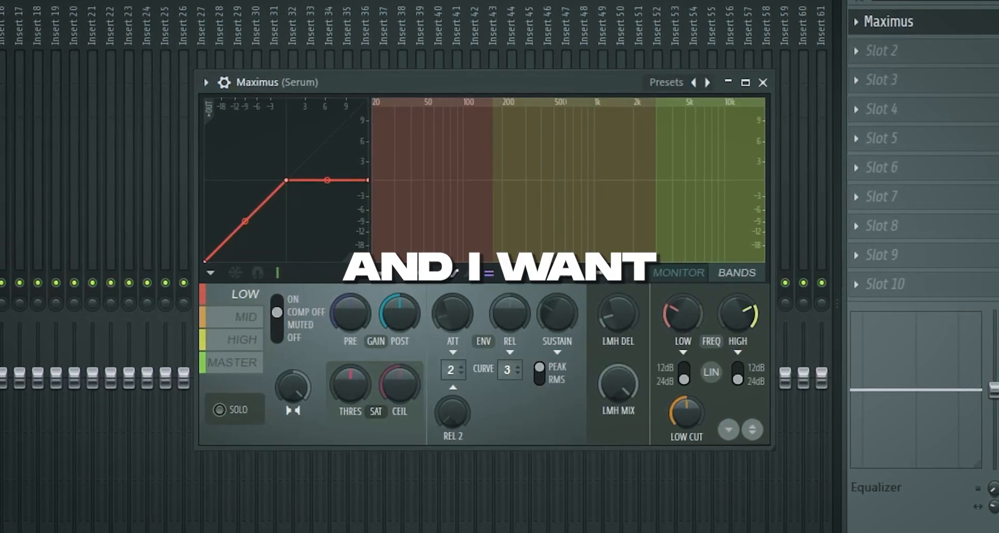
pyautogui.moveTo(683, 313)
pyautogui.mouseDown()
pyautogui.moveTo(684, 234)
pyautogui.moveTo(684, 319)
pyautogui.mouseUp()
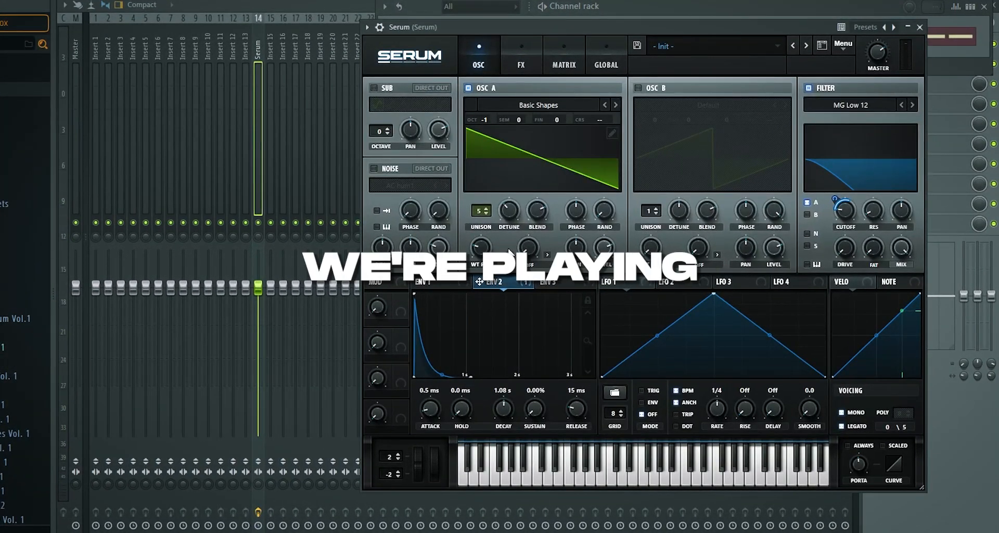
# - Raise oscillator A's detune slightly and audition the bass
pyautogui.moveTo(514, 209); pyautogui.dragTo(515, 199)
pyautogui.press('space')
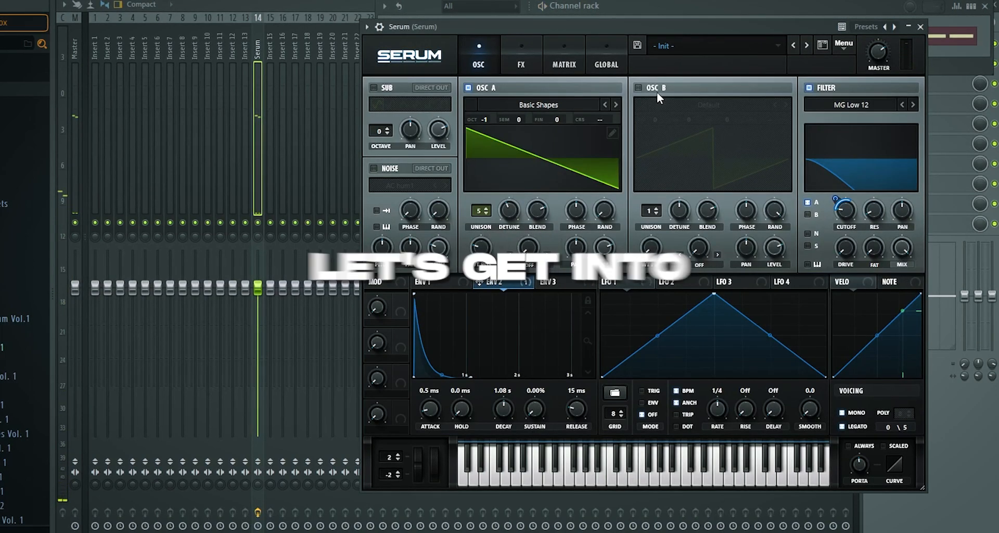
# - Enable oscillator B at octave -1 and route it through the filter
pyautogui.click(657, 87)
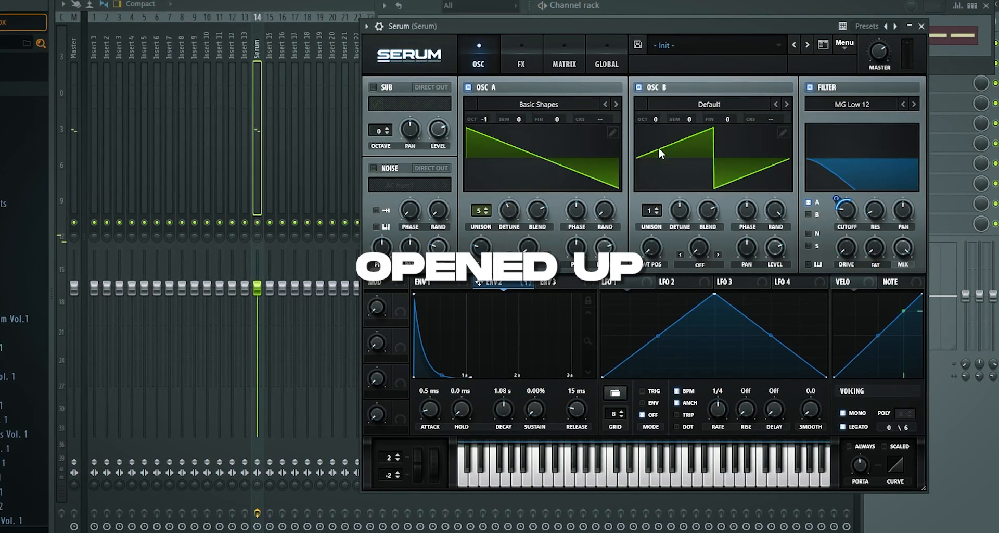
pyautogui.moveTo(660, 119); pyautogui.dragTo(661, 131)
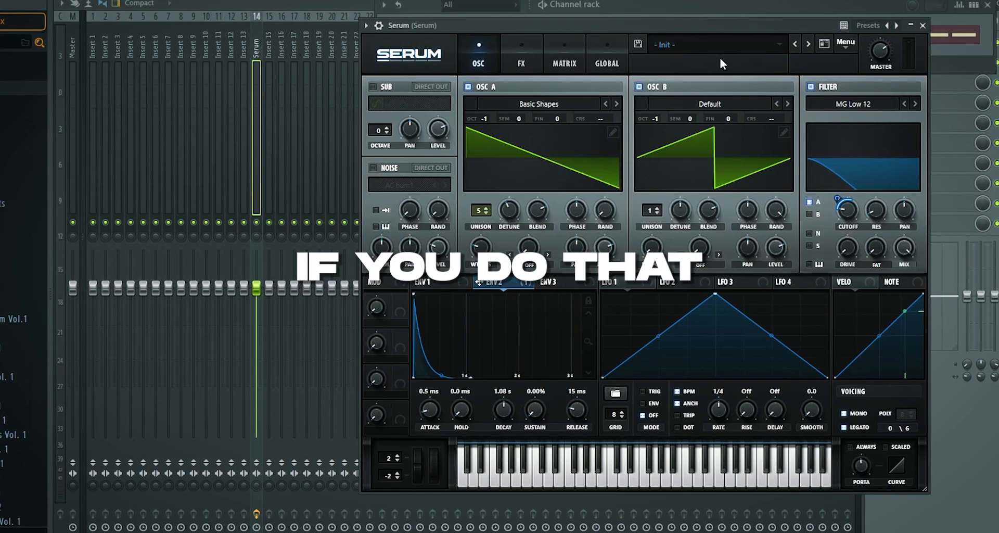
pyautogui.click(809, 214)
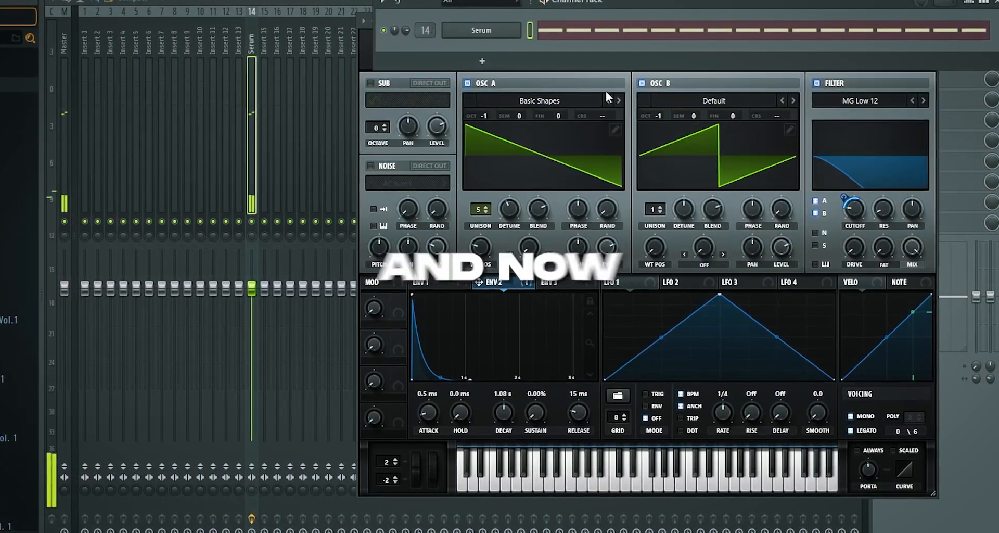
# - Load the Analog wavetable Basic Shapes into oscillator B and move its wavetable position to the saw shape
pyautogui.click(544, 101)
pyautogui.moveTo(520, 115)
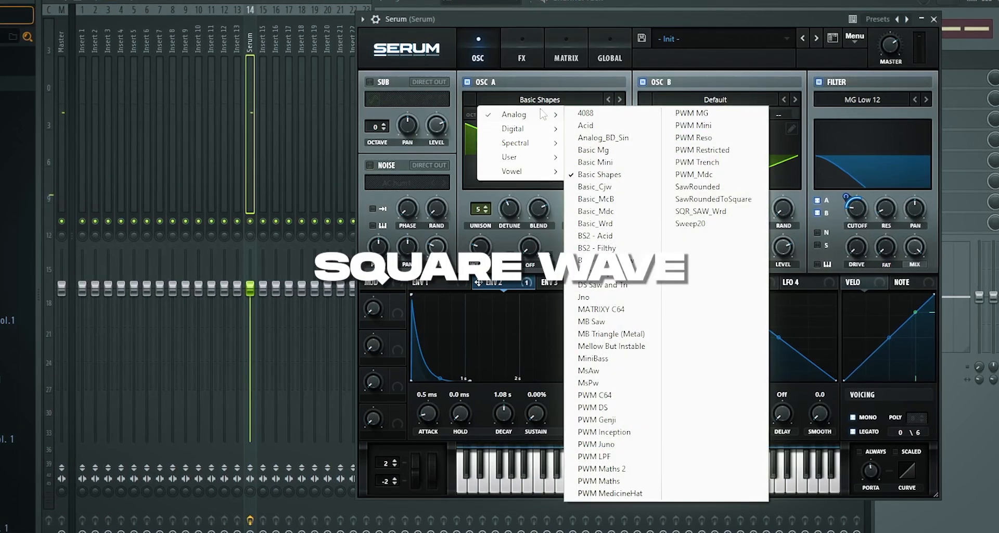
pyautogui.click(619, 176)
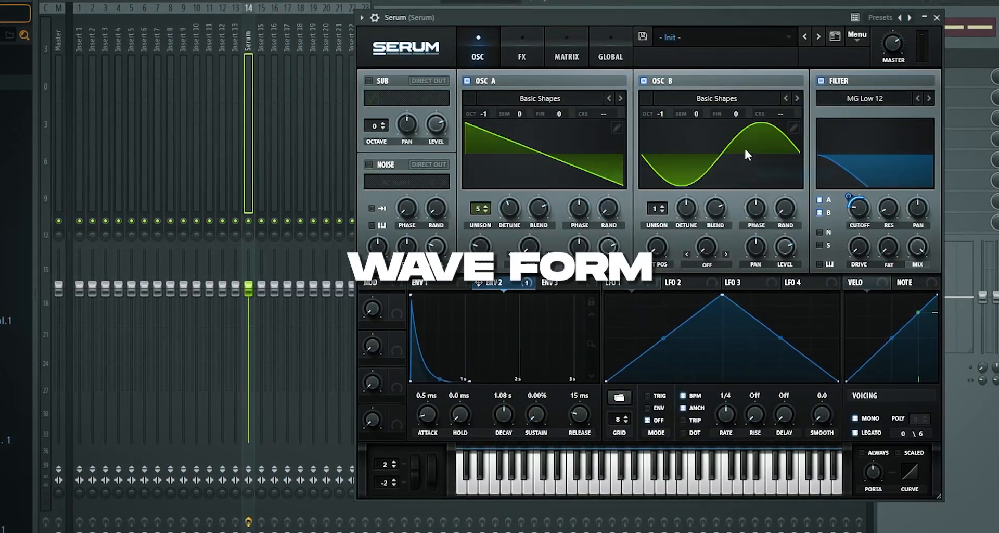
pyautogui.moveTo(658, 247); pyautogui.dragTo(667, 211)
# - Set oscillator B's phase randomness to 0% and lower its level while auditioning
pyautogui.press('space')
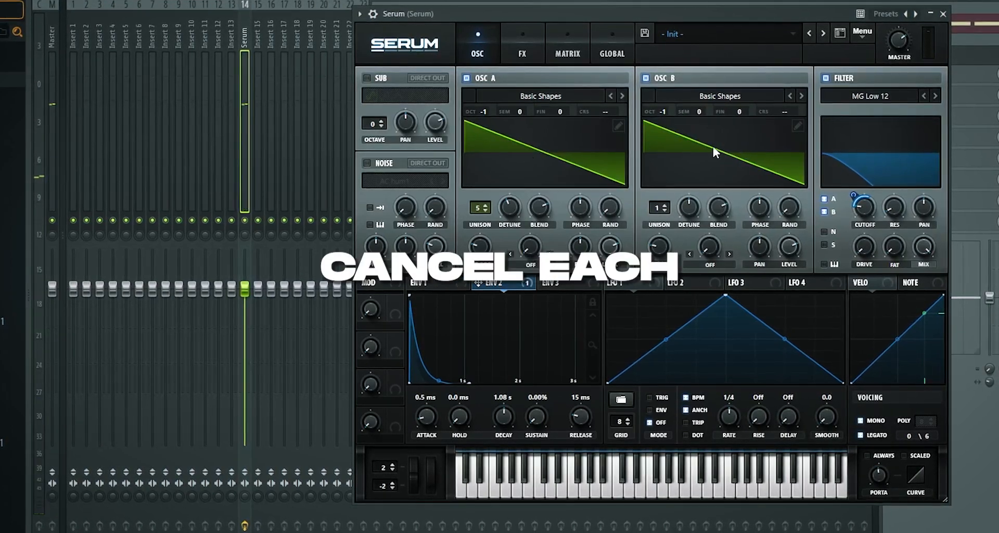
pyautogui.moveTo(788, 207); pyautogui.dragTo(820, 43)
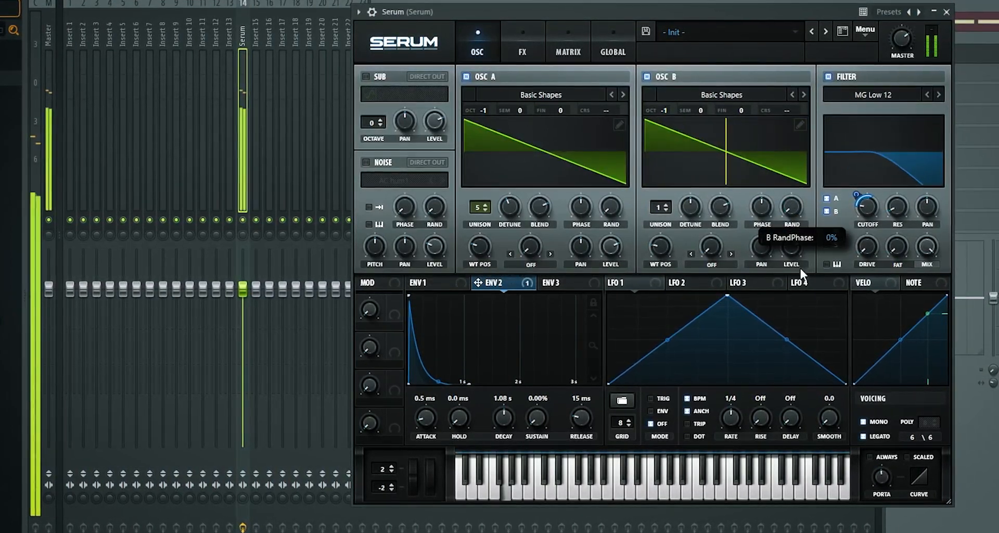
pyautogui.moveTo(797, 243); pyautogui.dragTo(794, 304)
# - Set oscillator A's warp mode to FM (from B) and adjust the warp amount while auditioning
pyautogui.click(531, 264)
pyautogui.click(547, 532)
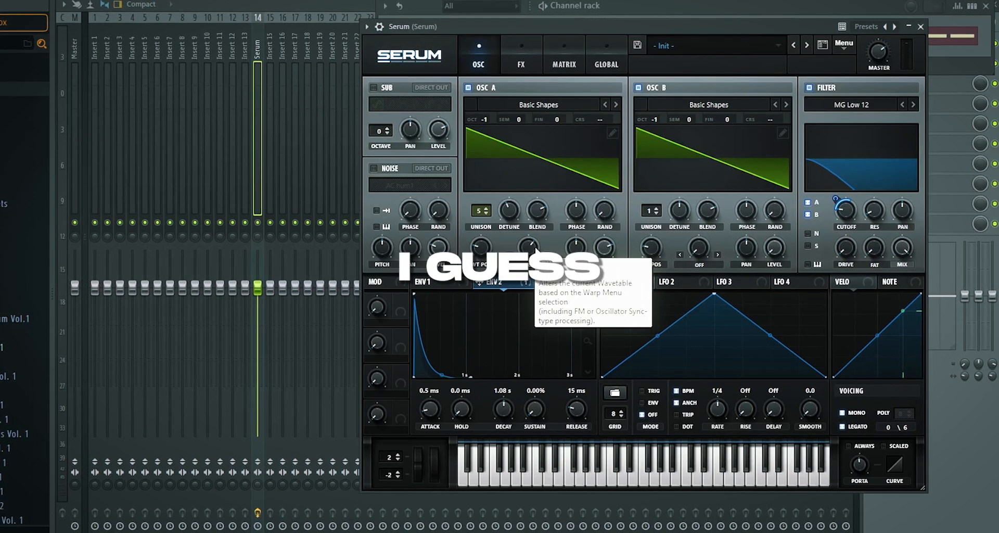
pyautogui.moveTo(535, 250); pyautogui.dragTo(532, 281)
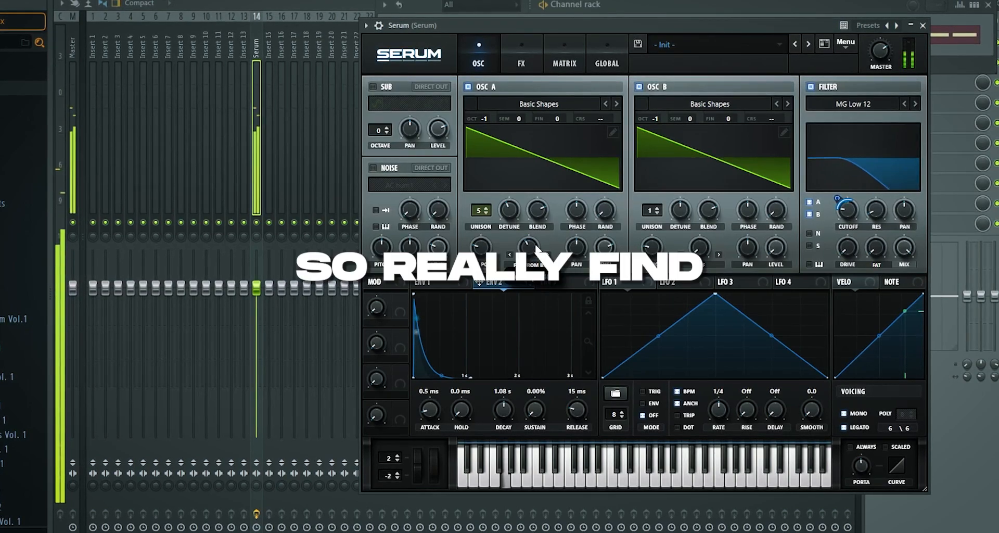
pyautogui.moveTo(538, 250); pyautogui.dragTo(544, 223)
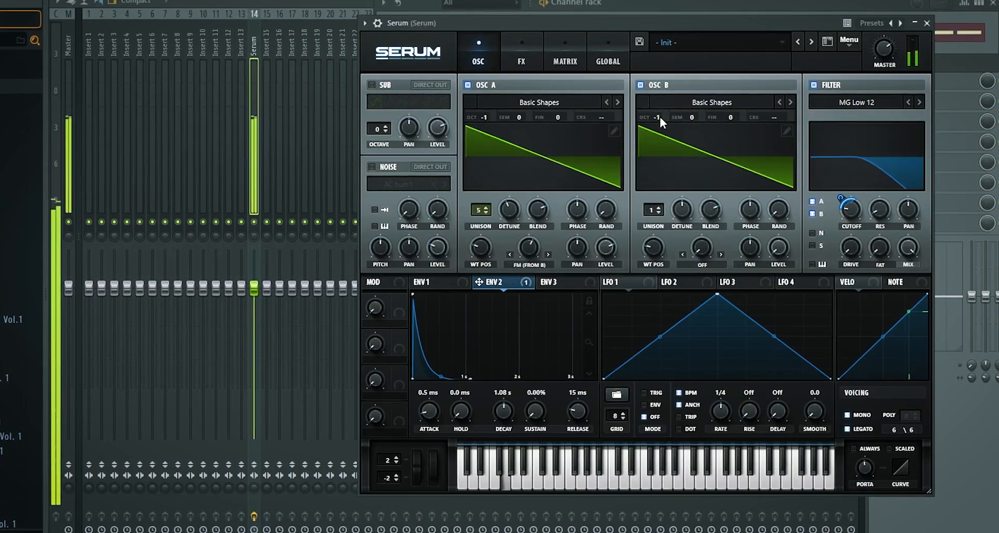
# - Try a different warp setting on oscillator A and return it to FM (from B)
pyautogui.click(530, 265)
pyautogui.click(538, 278)
pyautogui.click(538, 266)
pyautogui.click(550, 531)
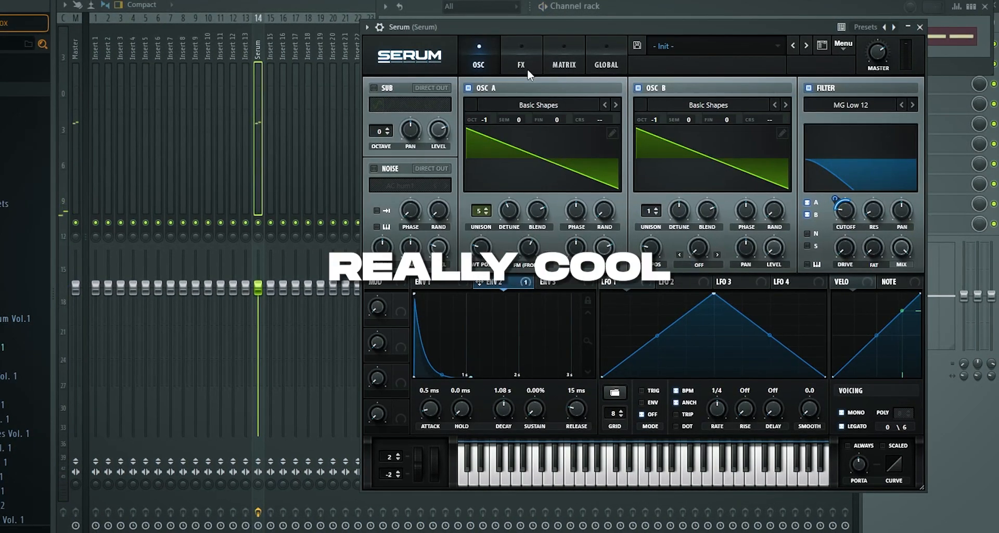
# - Enable the noise oscillator with the GlassLid 1 sample from Attacks_Misc and make it play as a one-shot
pyautogui.click(385, 169)
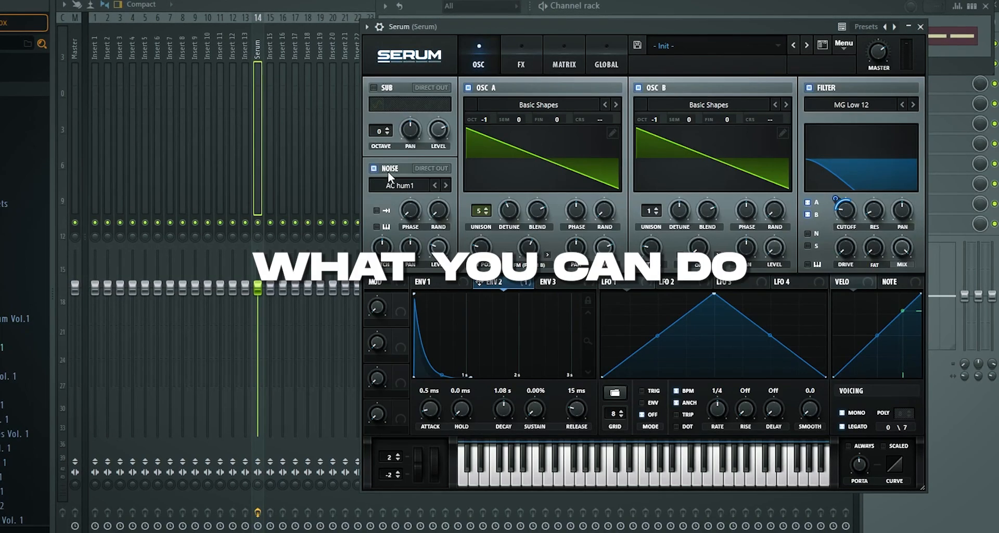
pyautogui.click(400, 186)
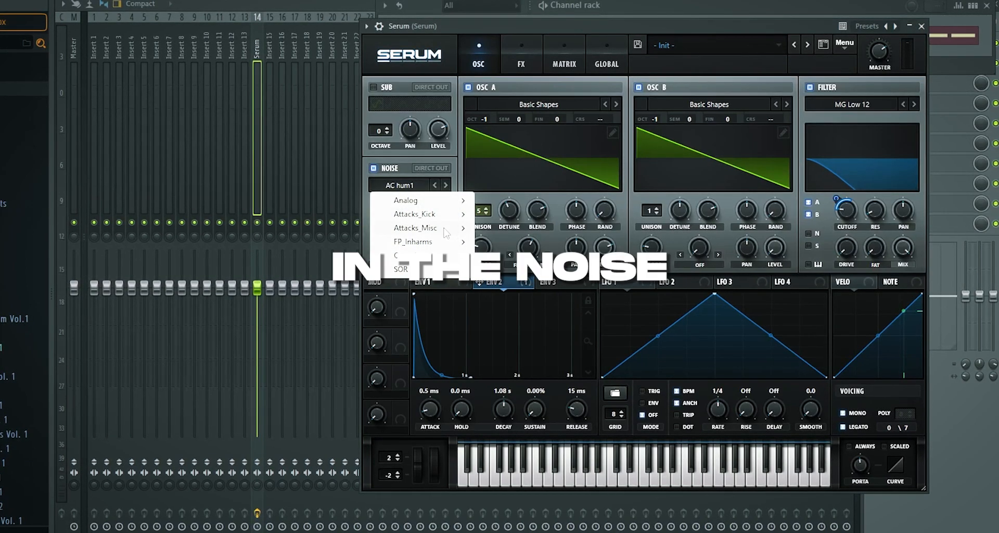
pyautogui.moveTo(438, 242)
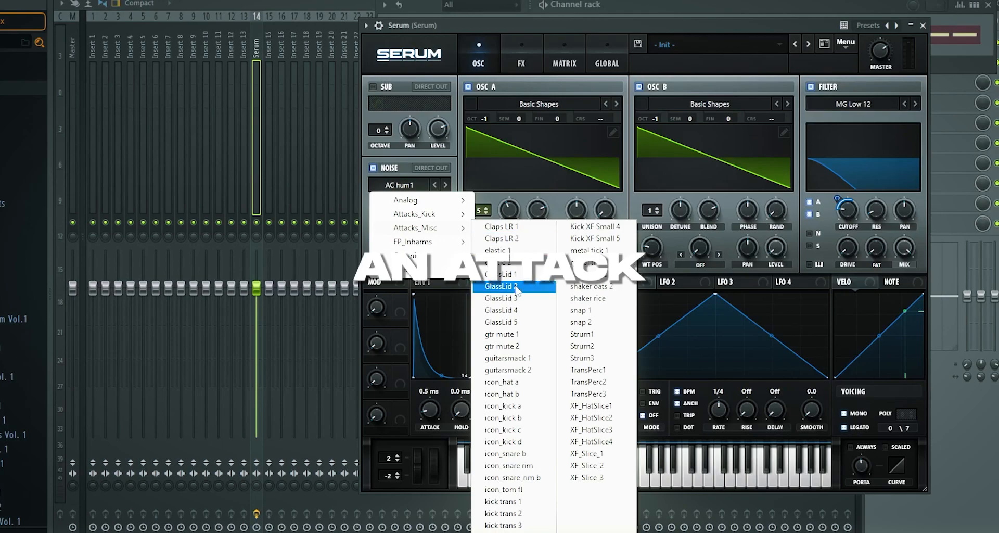
pyautogui.click(494, 274)
pyautogui.click(374, 209)
# - Disable oscillators A and B to hear the noise alone, and enable pitch tracking for the noise
pyautogui.click(468, 86)
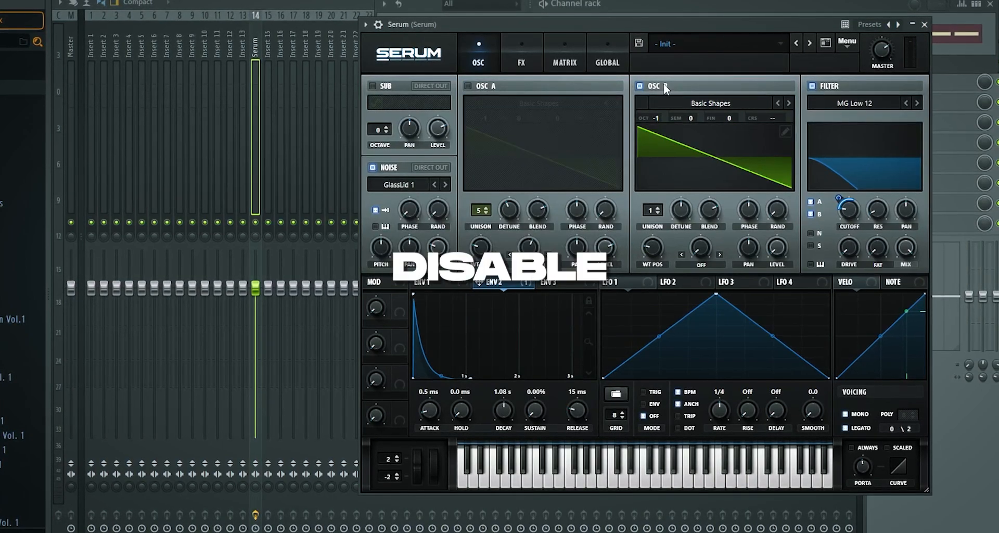
pyautogui.click(639, 86)
pyautogui.click(382, 227)
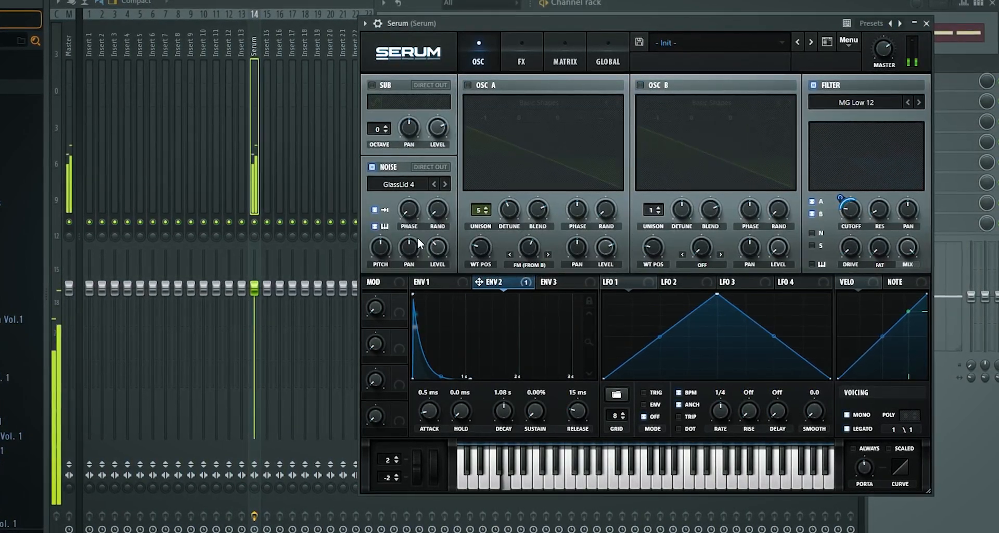
# - Turn off the noise oscillator's pitch tracking, adjust its level, and step through the attack samples to gtr mute 1
pyautogui.click(376, 225)
pyautogui.moveTo(441, 259); pyautogui.dragTo(441, 248)
pyautogui.click(436, 185)
pyautogui.click(436, 184)
pyautogui.click(436, 185)
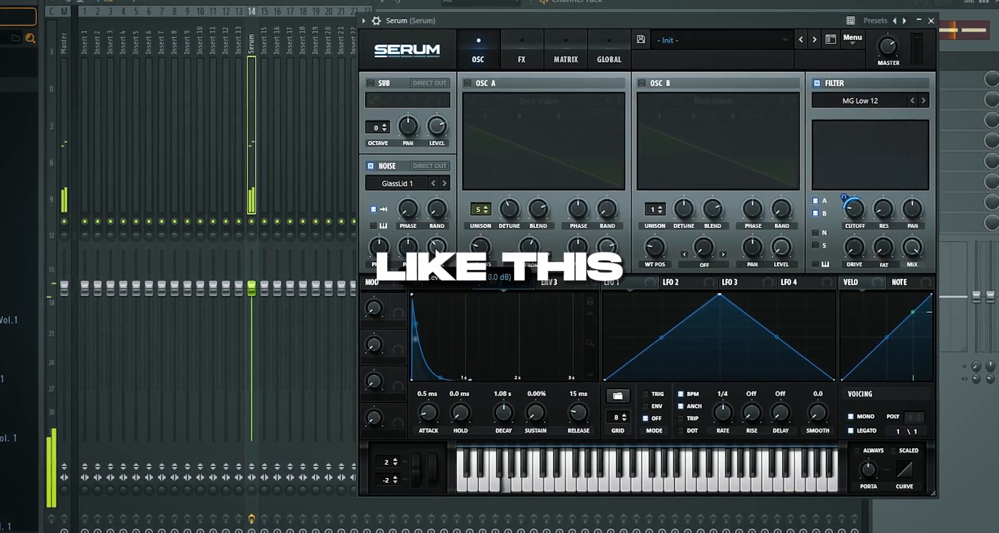
pyautogui.click(436, 185)
pyautogui.click(436, 185)
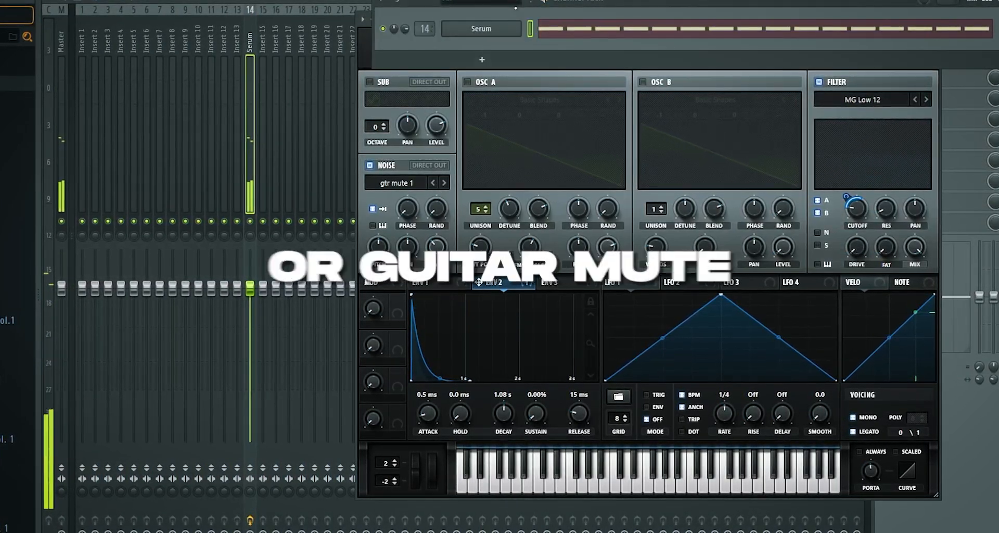
# - Re-enable oscillators A and B, and route the noise and sub oscillators through the filter
pyautogui.click(469, 80)
pyautogui.click(644, 80)
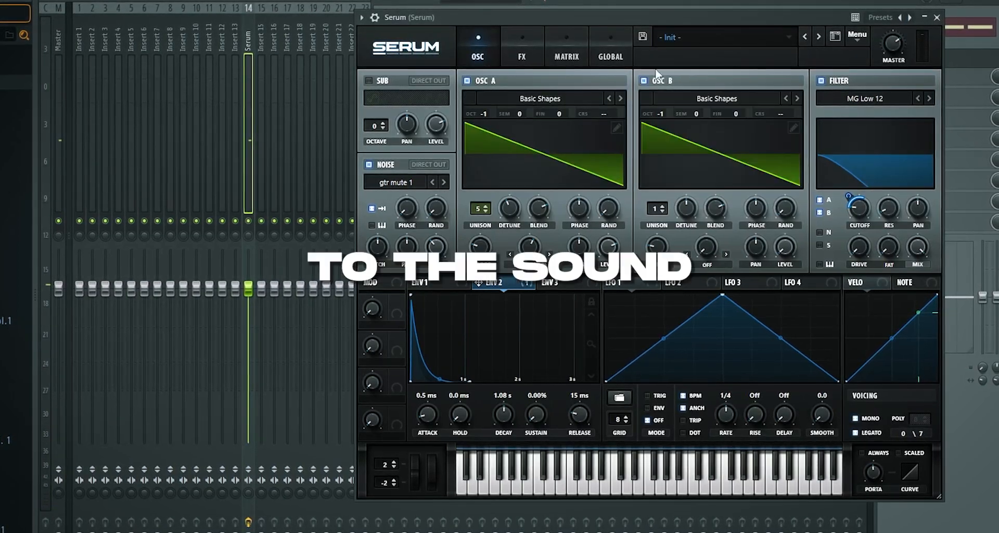
pyautogui.press('F6')
pyautogui.click(630, 101)
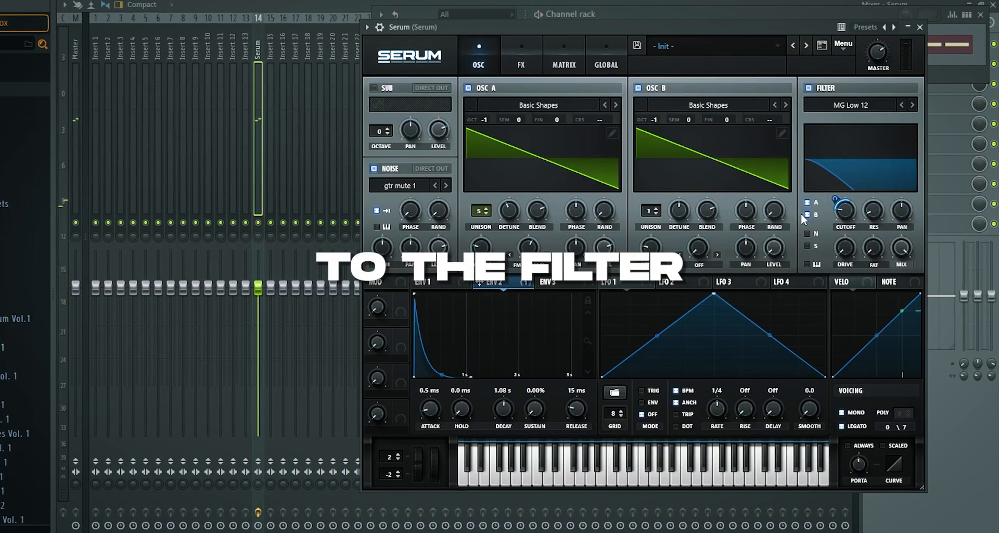
pyautogui.click(807, 234)
pyautogui.click(807, 245)
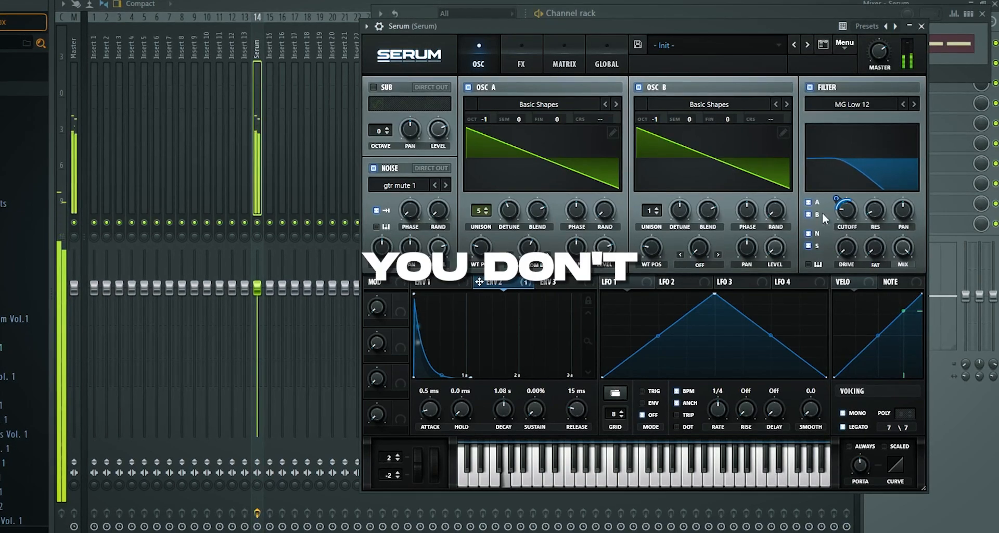
# - Set the noise level to about 76% and compare the sound with and without the noise and its filter routing
pyautogui.moveTo(438, 248); pyautogui.dragTo(435, 277)
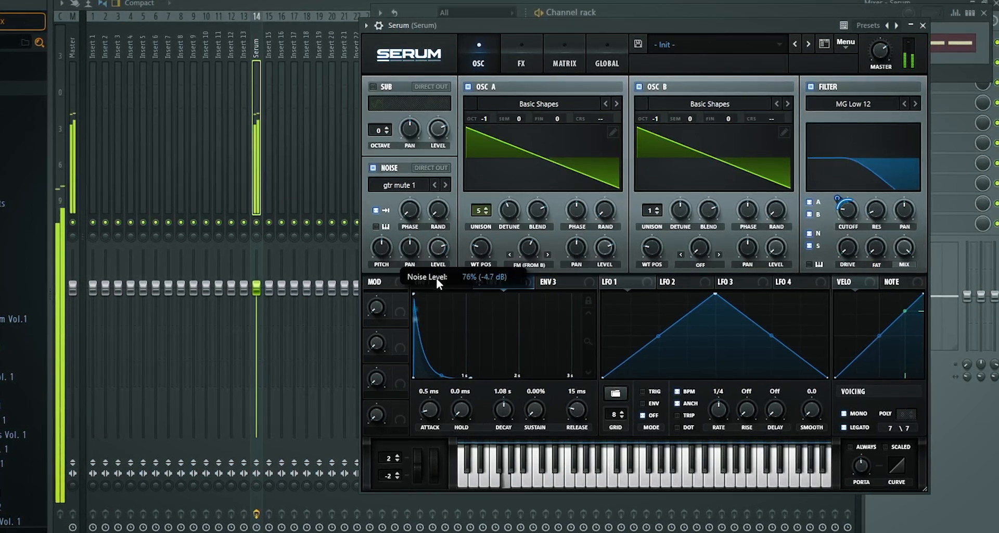
pyautogui.click(809, 234)
pyautogui.click(810, 234)
pyautogui.click(392, 167)
pyautogui.click(392, 168)
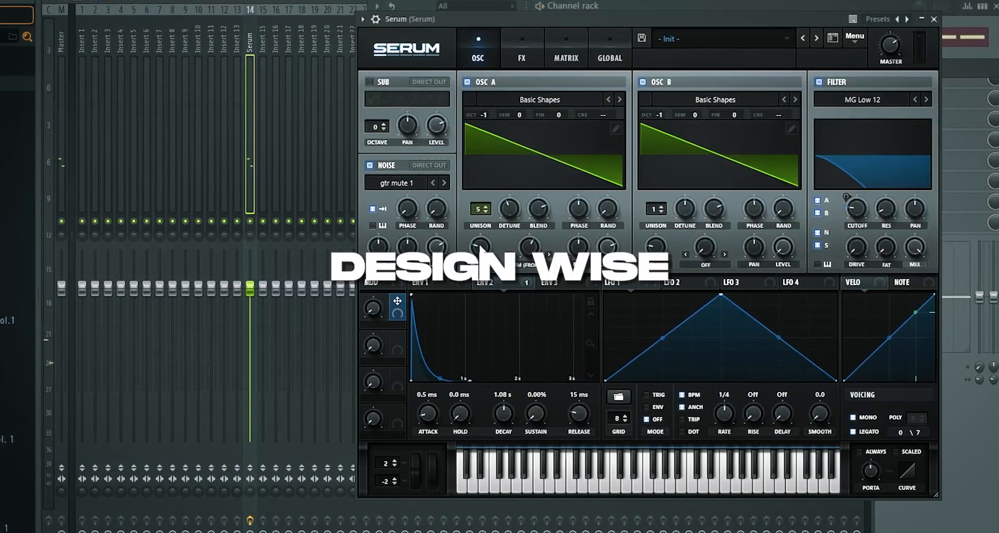
# - Load the Dist Bass Dropper wavetable in oscillator A and set its wavetable position to about 31
pyautogui.click(539, 100)
pyautogui.moveTo(538, 128)
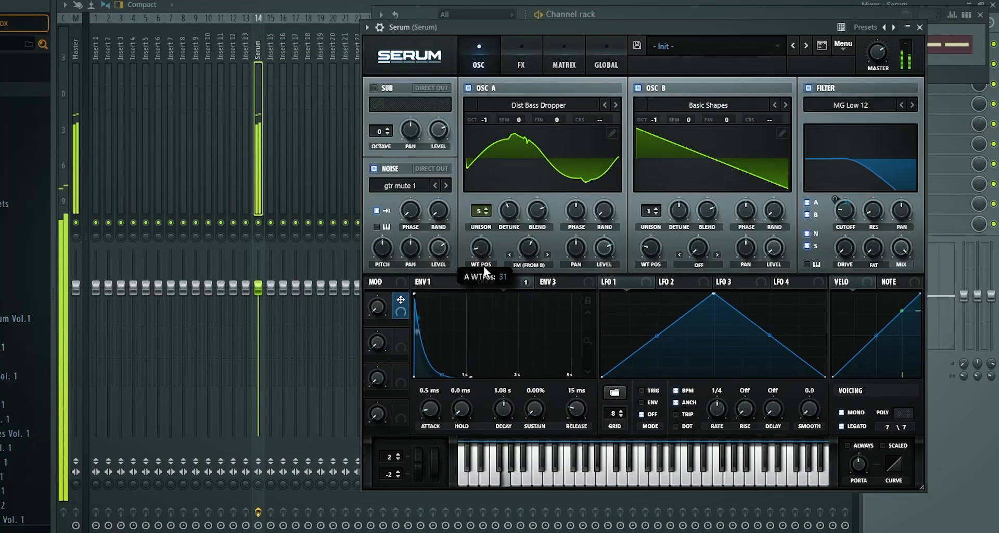
pyautogui.moveTo(484, 253); pyautogui.dragTo(485, 265)
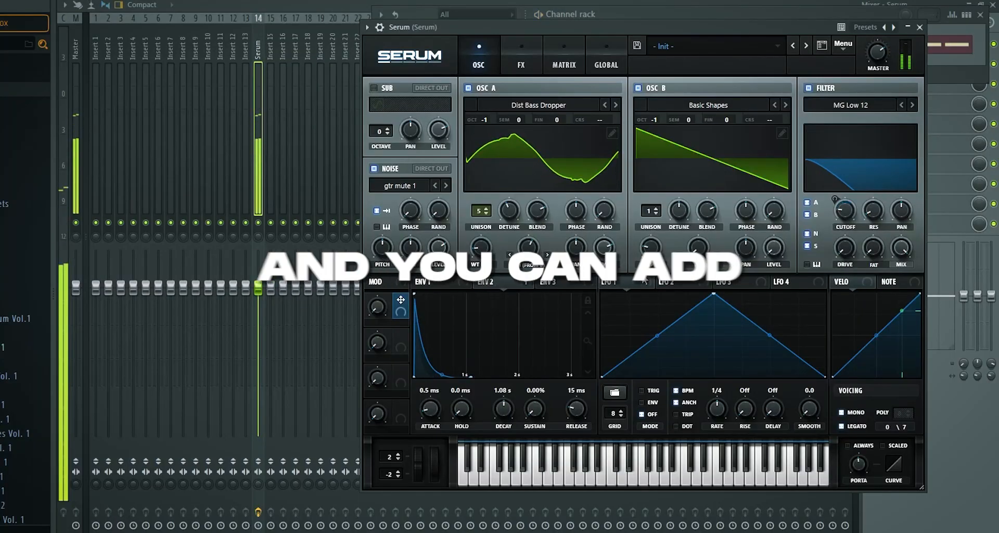
# - Set LFO 1's rate to 2 bar, assign it to oscillator A's wavetable position, and try the Dist d00t wavetable
pyautogui.moveTo(717, 406); pyautogui.dragTo(717, 424)
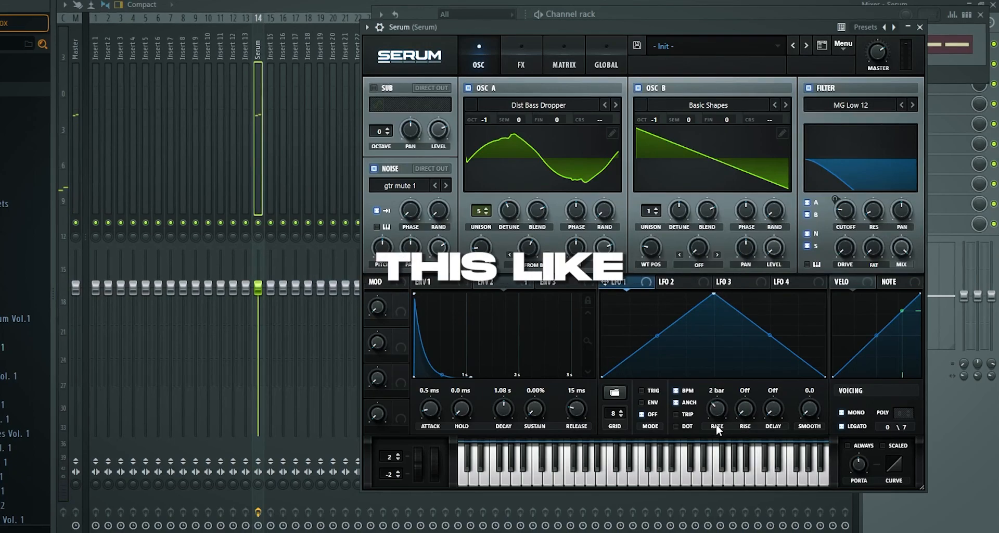
pyautogui.moveTo(604, 281); pyautogui.dragTo(479, 251)
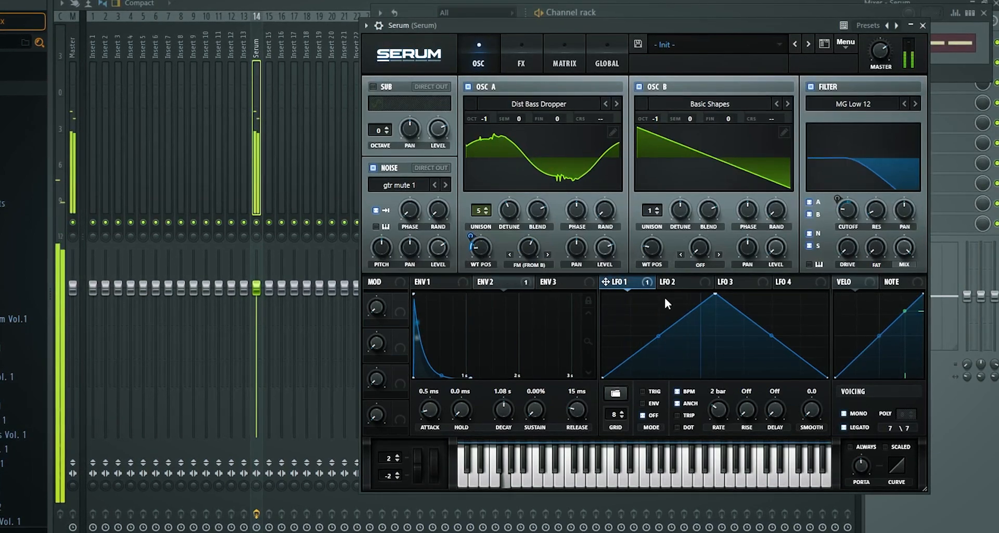
pyautogui.click(616, 104)
pyautogui.click(616, 104)
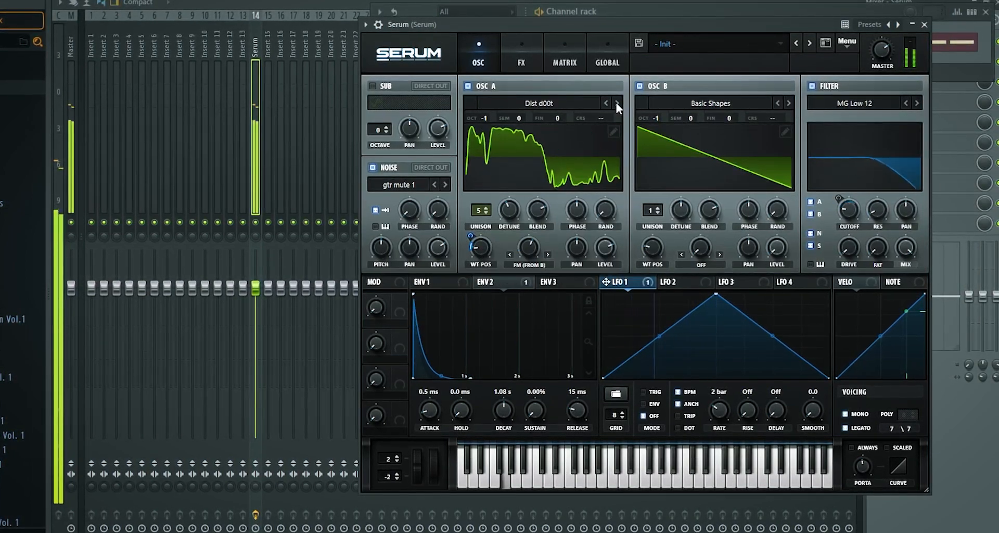
pyautogui.moveTo(485, 257)
# - Return oscillator A to the analog Basic Shapes wavetable and remove the LFO 1 modulation from its wavetable position
pyautogui.click(545, 102)
pyautogui.moveTo(554, 130)
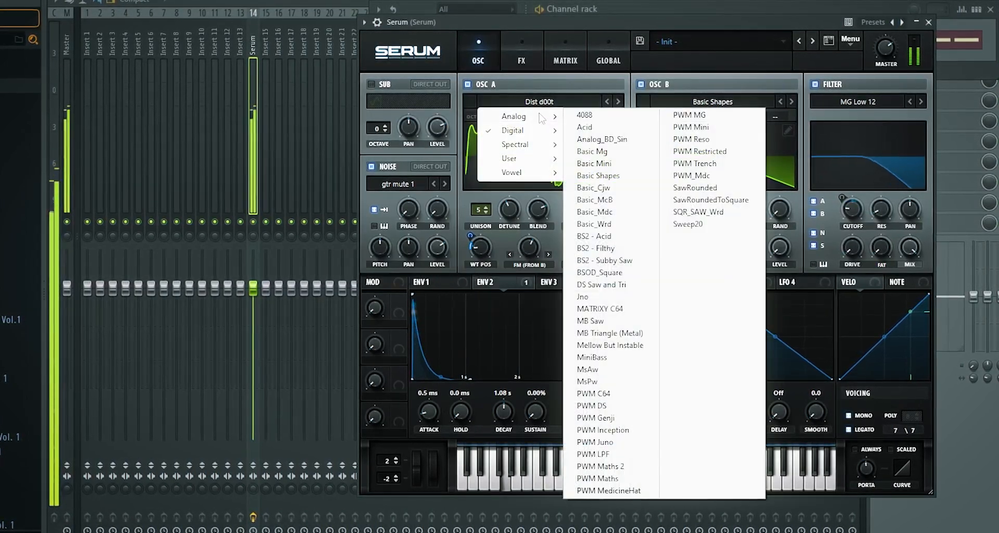
pyautogui.click(604, 177)
pyautogui.rightClick(486, 249)
pyautogui.click(489, 246)
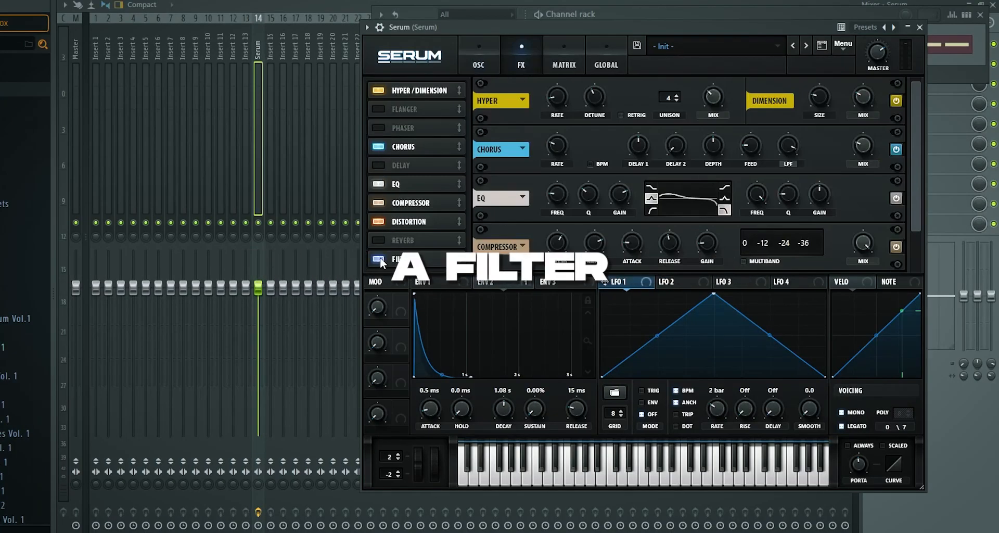
# - Set the filter effect's type to Reverb from the Misc filters, trying Allpasses along the way
pyautogui.click(592, 102)
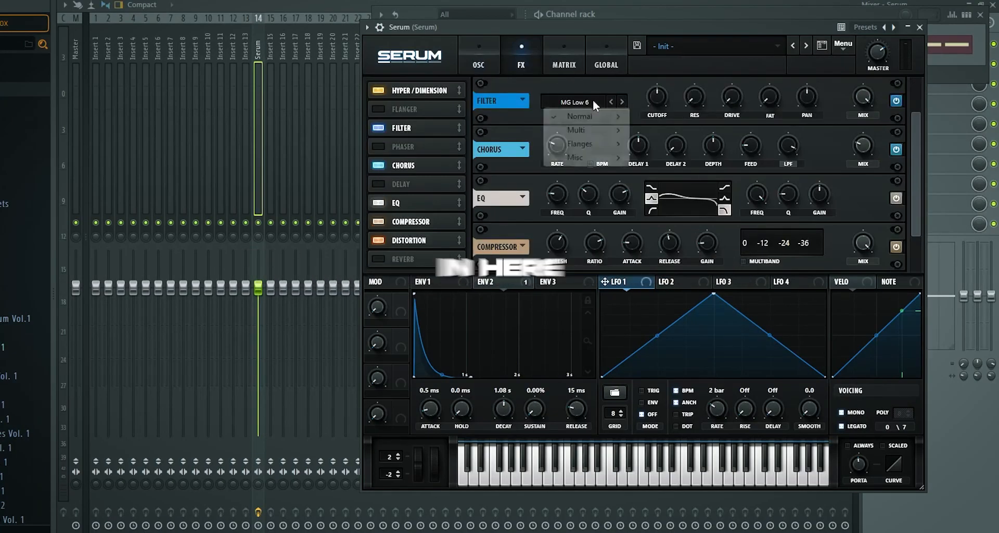
pyautogui.moveTo(604, 162)
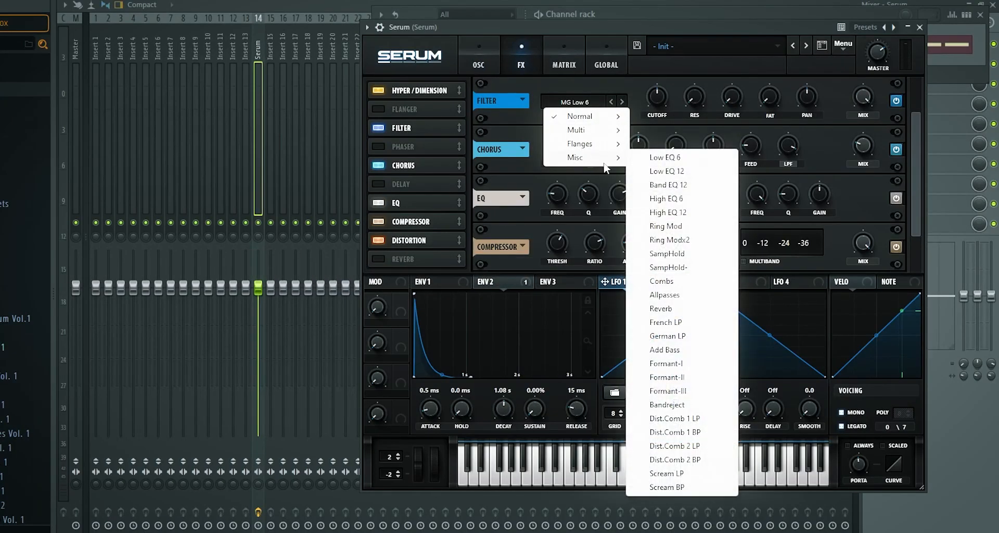
pyautogui.click(676, 299)
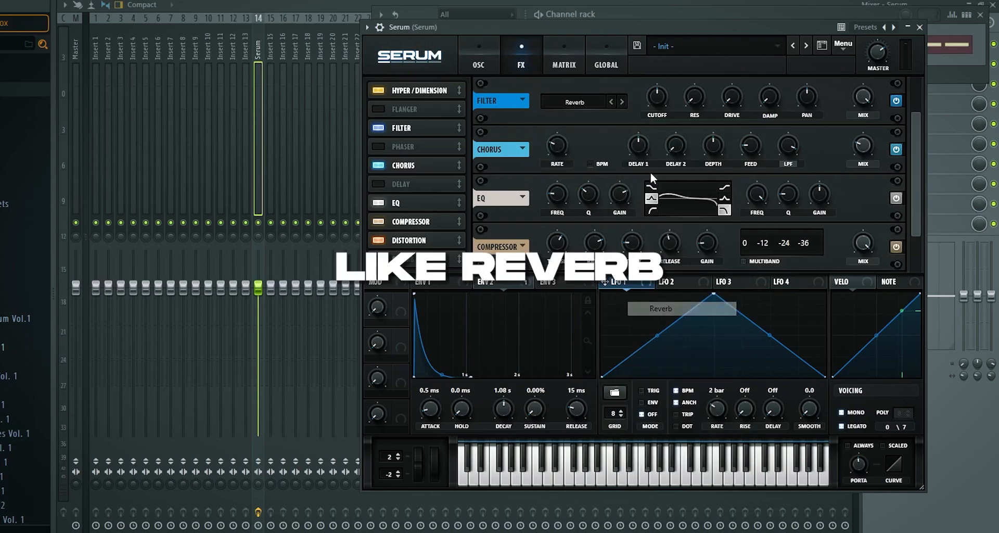
pyautogui.click(621, 102)
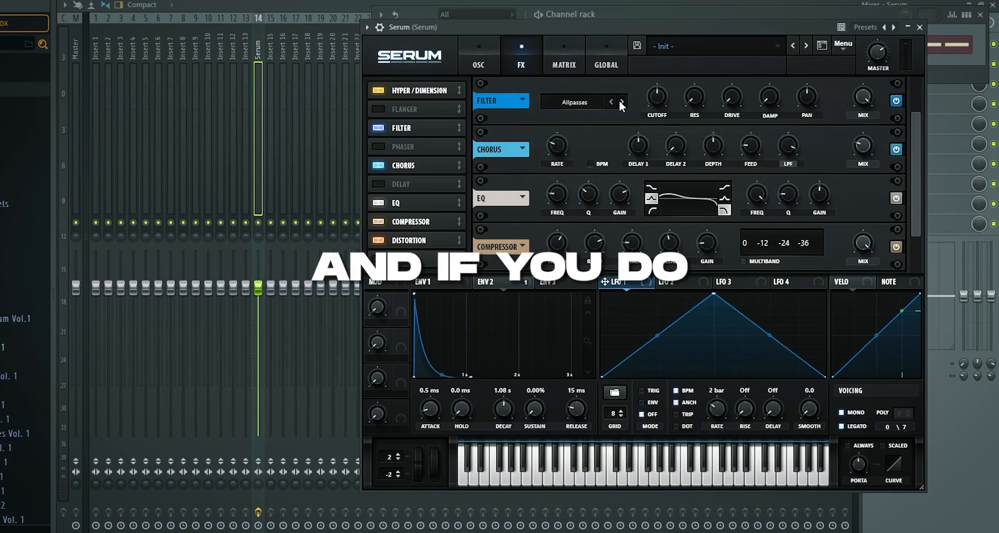
pyautogui.click(620, 102)
# - Set the Reverb filter's mix to 0% and modulate it with LFO 2 at a one-bar rate
pyautogui.moveTo(865, 102)
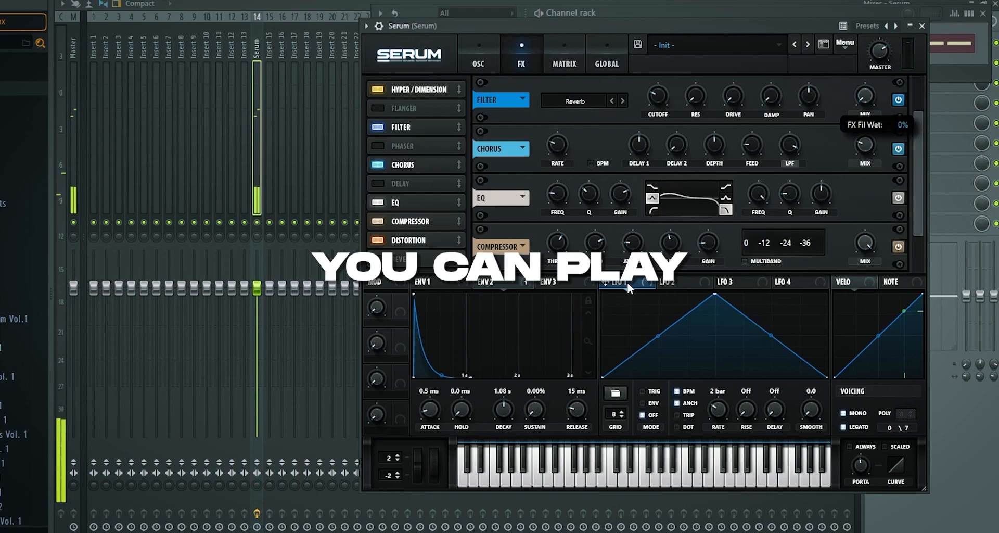
pyautogui.click(668, 281)
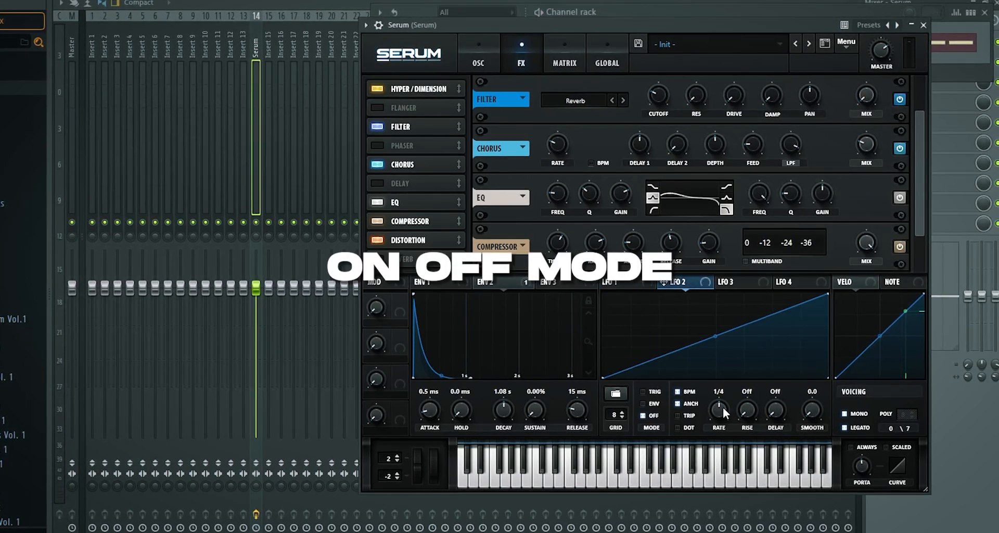
pyautogui.moveTo(665, 281); pyautogui.dragTo(867, 94)
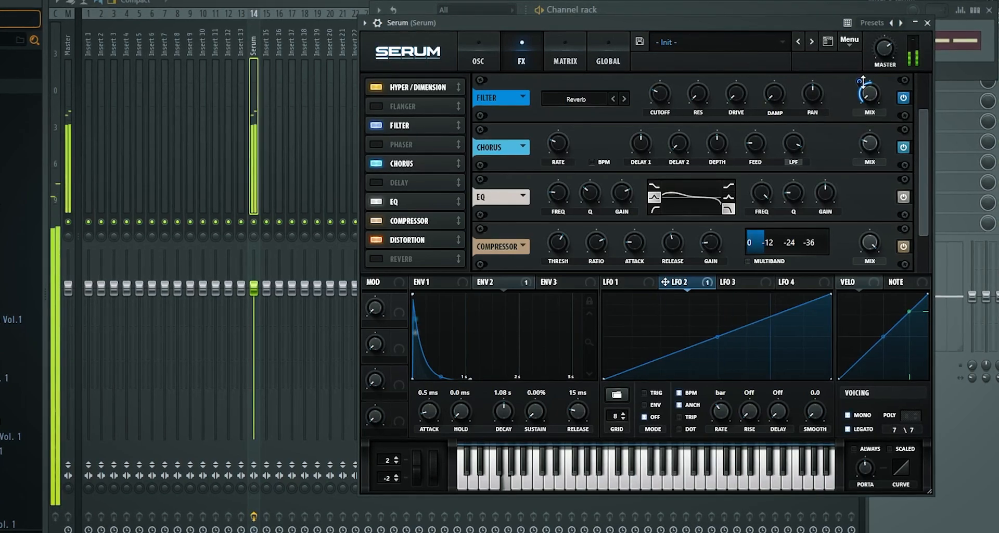
# - Adjust the Reverb filter's cutoff and raise its damping and resonance while auditioning
pyautogui.moveTo(662, 94)
pyautogui.mouseDown()
pyautogui.moveTo(670, 77)
pyautogui.moveTo(663, 113)
pyautogui.moveTo(666, 101)
pyautogui.mouseUp()
pyautogui.moveTo(773, 94); pyautogui.dragTo(771, 44)
pyautogui.moveTo(705, 102); pyautogui.dragTo(729, 22)
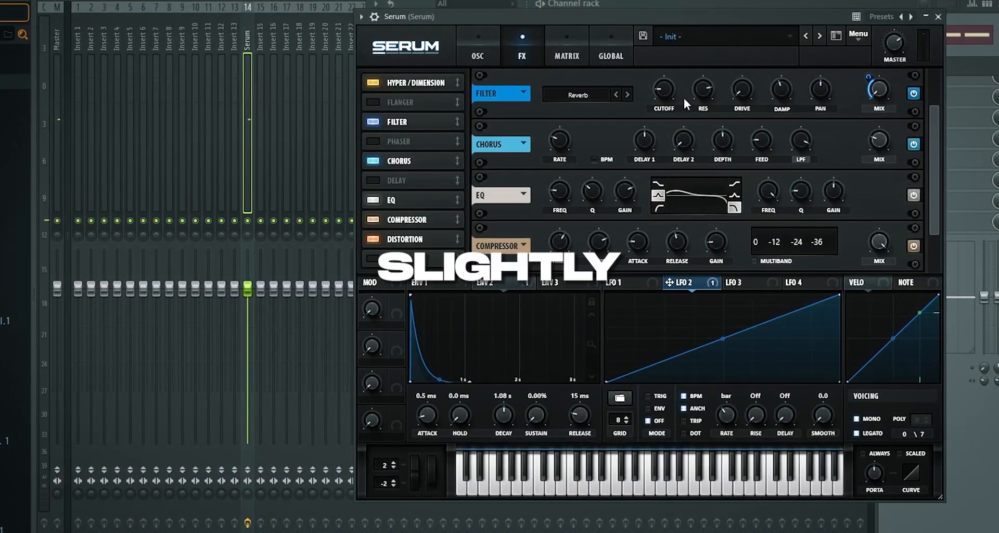
pyautogui.click(627, 96)
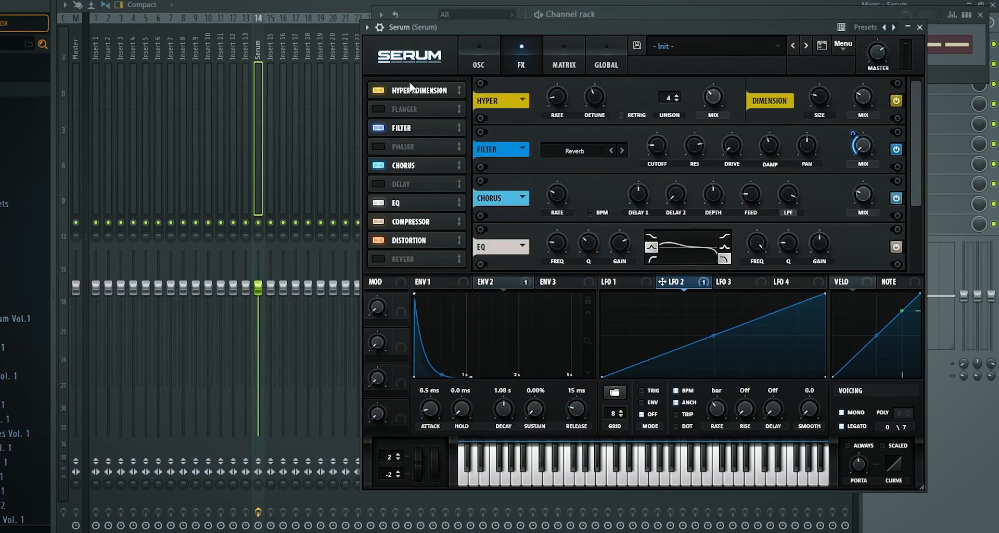
# - Assign Macro 1 to the main oscillator filter's cutoff and sweep the macro during playback
pyautogui.click(476, 44)
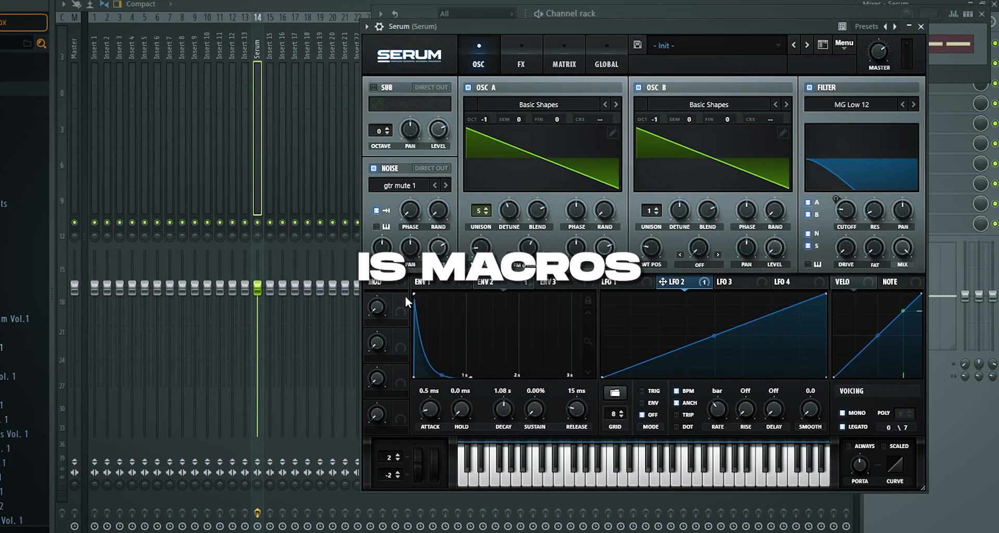
pyautogui.moveTo(404, 300); pyautogui.dragTo(852, 227)
pyautogui.press('space')
pyautogui.moveTo(381, 308); pyautogui.dragTo(390, 360)
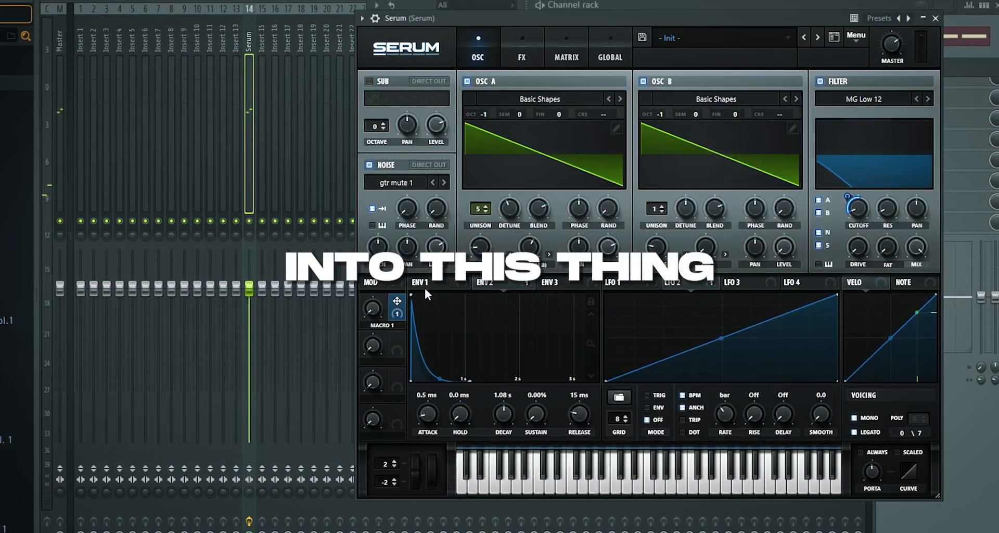
# - Assign Macro 2 to the main filter's resonance and Macro 3 to oscillator A's FM (from B) warp amount
pyautogui.moveTo(395, 337); pyautogui.dragTo(890, 208)
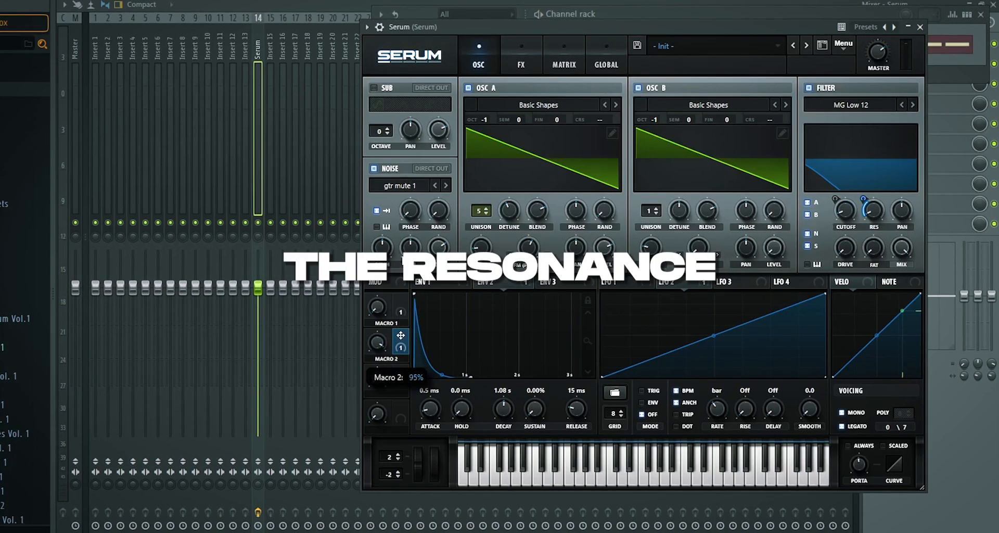
pyautogui.moveTo(400, 372); pyautogui.dragTo(520, 250)
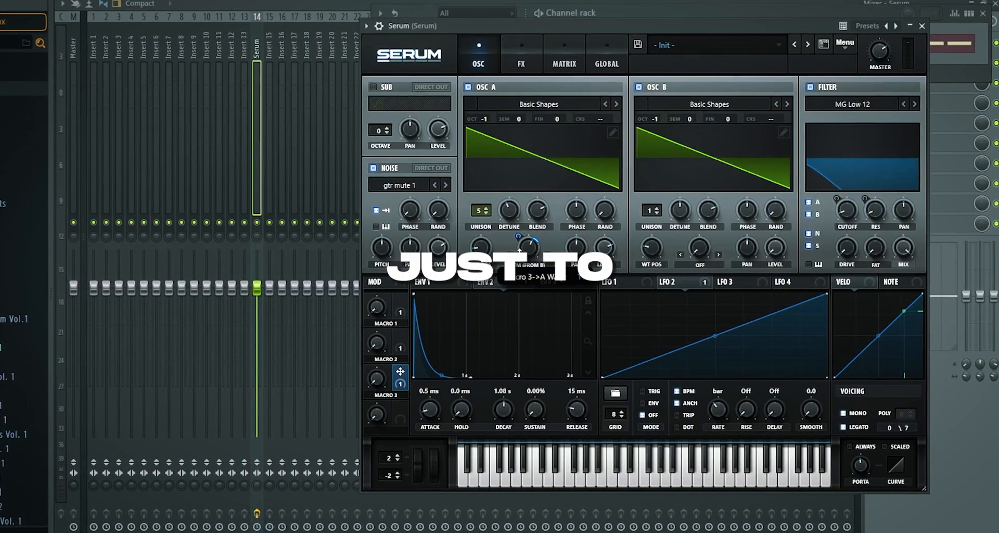
pyautogui.moveTo(376, 386); pyautogui.dragTo(399, 414)
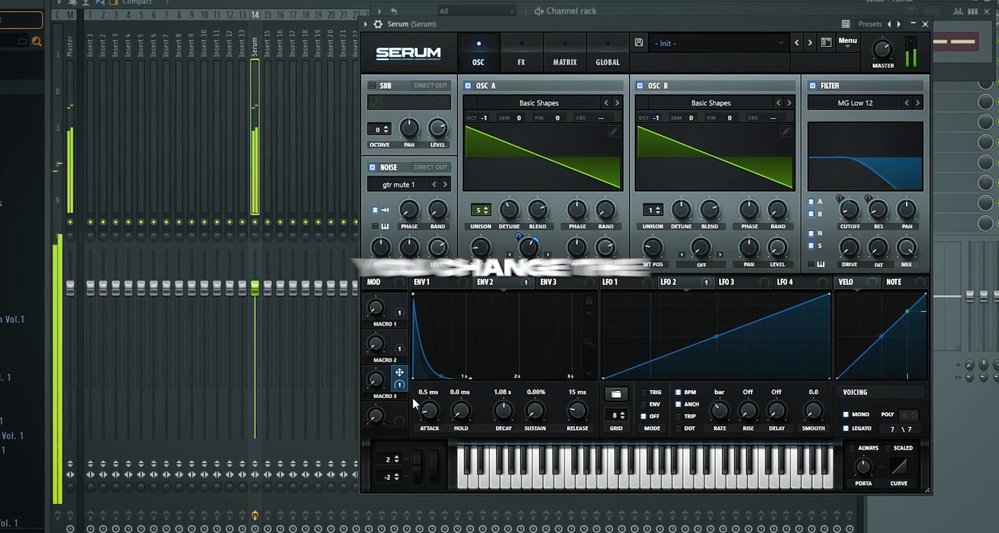
# - Assign Macro 4 to oscillator A's wavetable position using BS2 - Subby Saw, increase its depth, and switch the wavetable to Dist WaTech
pyautogui.click(554, 105)
pyautogui.moveTo(520, 116)
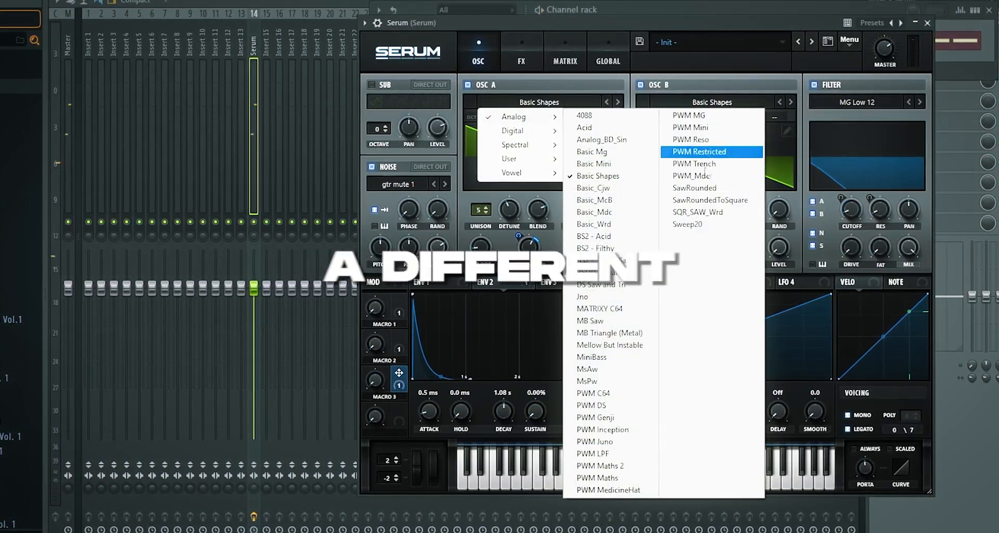
pyautogui.click(623, 263)
pyautogui.moveTo(398, 409); pyautogui.dragTo(475, 235)
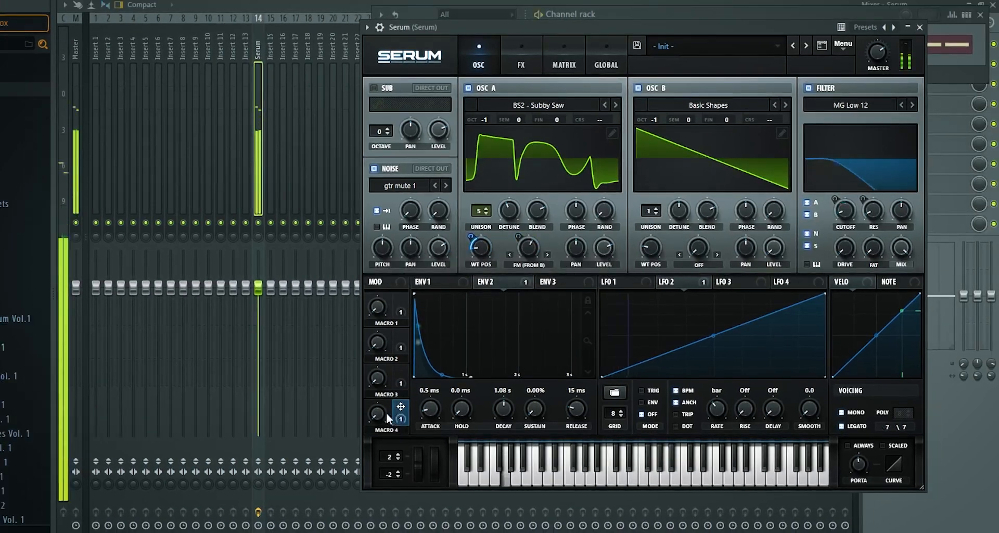
pyautogui.moveTo(478, 235); pyautogui.dragTo(480, 203)
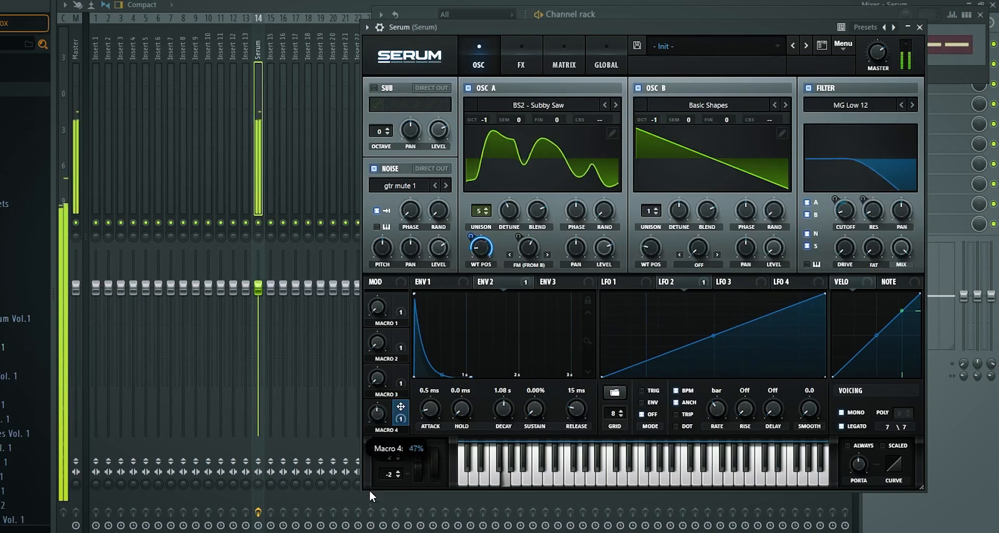
pyautogui.click(615, 104)
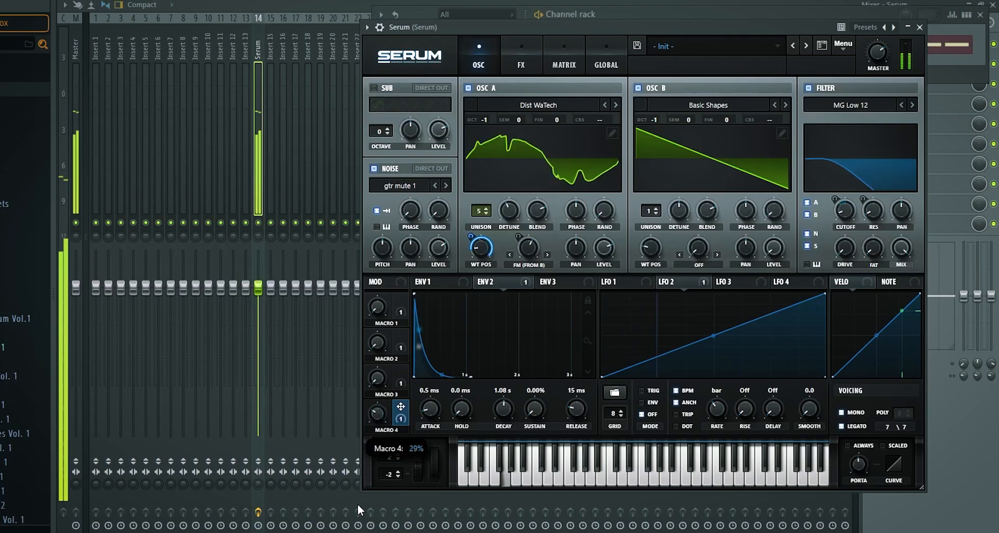
# - Assign Macro 4 to the cutoff of the Reverb filter effect as well, and sweep the macro to audition it
pyautogui.click(530, 65)
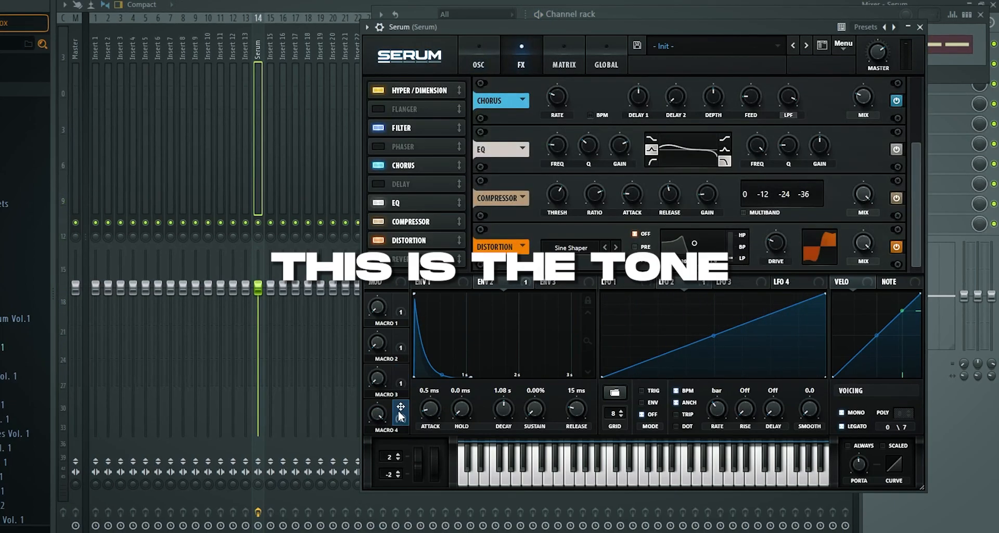
pyautogui.click(418, 128)
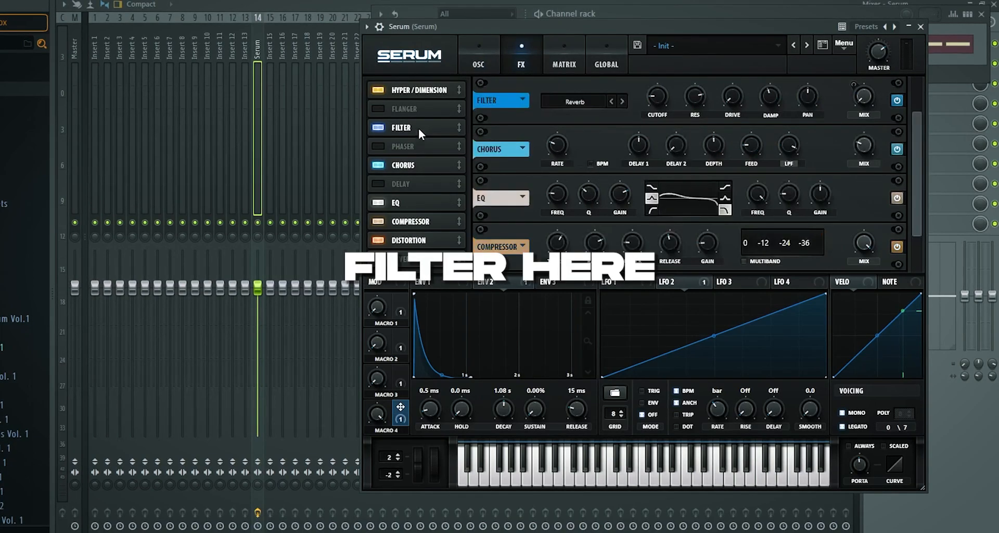
pyautogui.moveTo(624, 100); pyautogui.dragTo(650, 83)
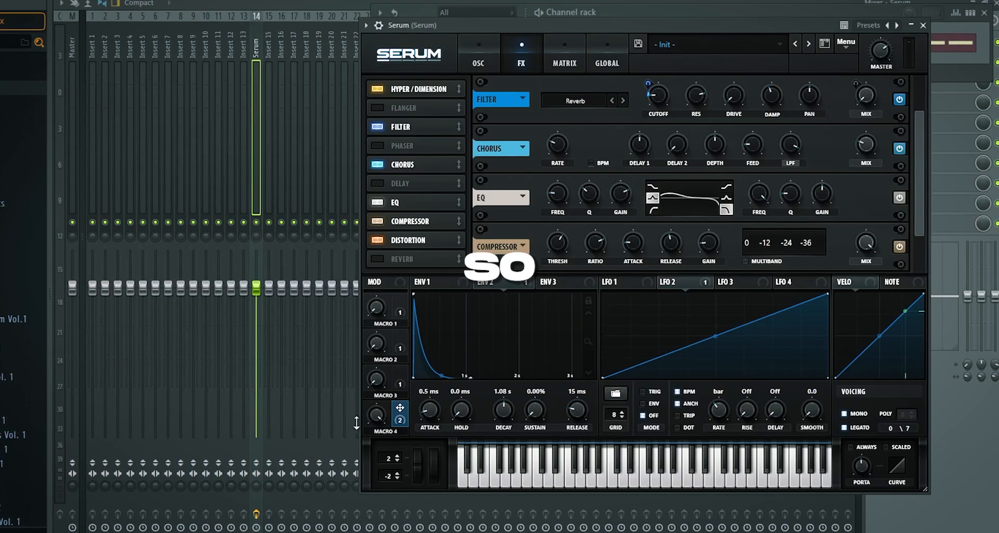
pyautogui.moveTo(376, 415); pyautogui.dragTo(379, 464)
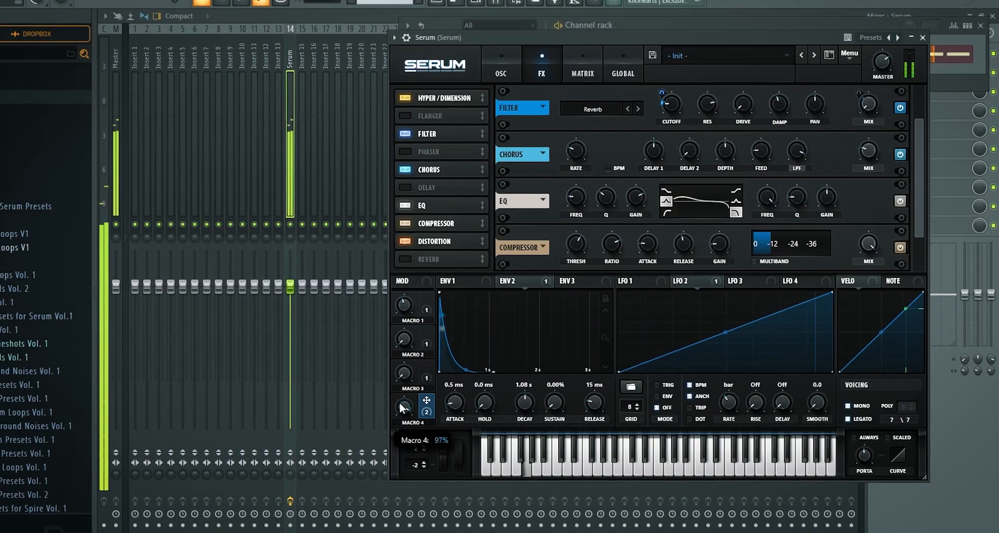